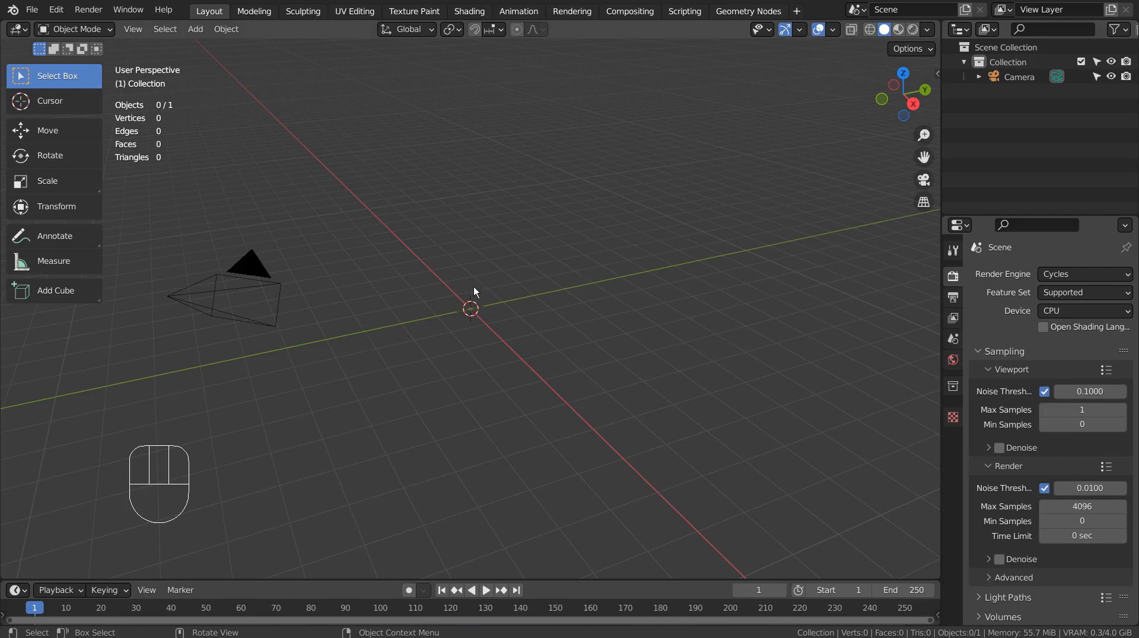
- Add an ico sphere mesh at the scene origin
{"action": "left_click", "coordinate": [473, 287]}
{"action": "key", "text": "shift+a"}
{"action": "mouse_move", "coordinate": [473, 286]}
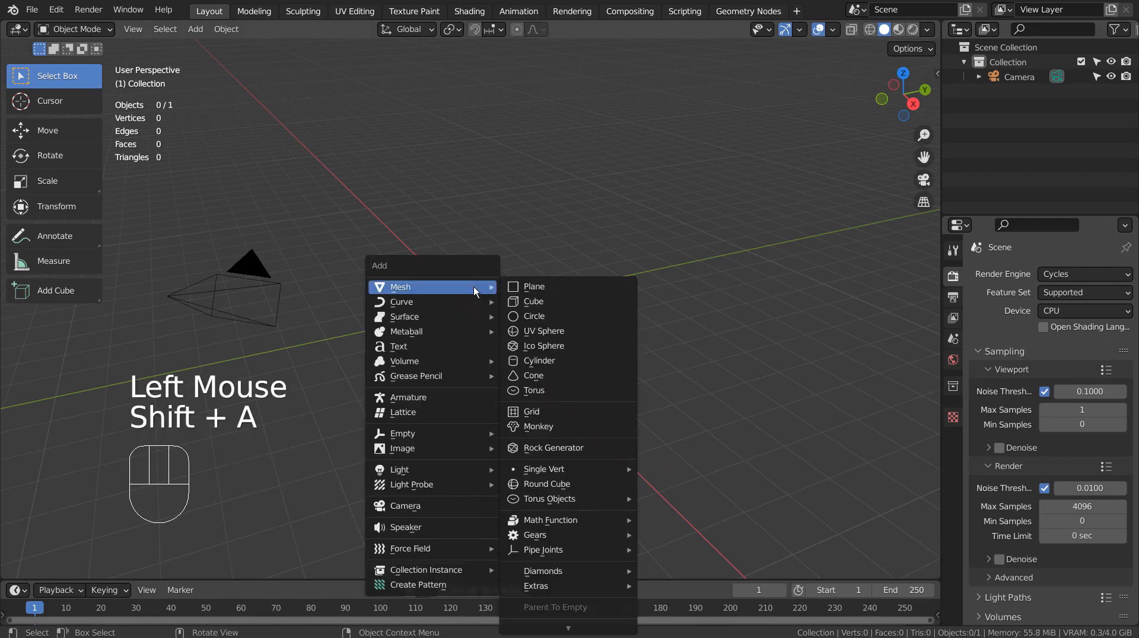
{"action": "left_click", "coordinate": [576, 348]}
{"action": "scroll", "coordinate": [510, 336], "scroll_direction": "up", "scroll_amount": 3}
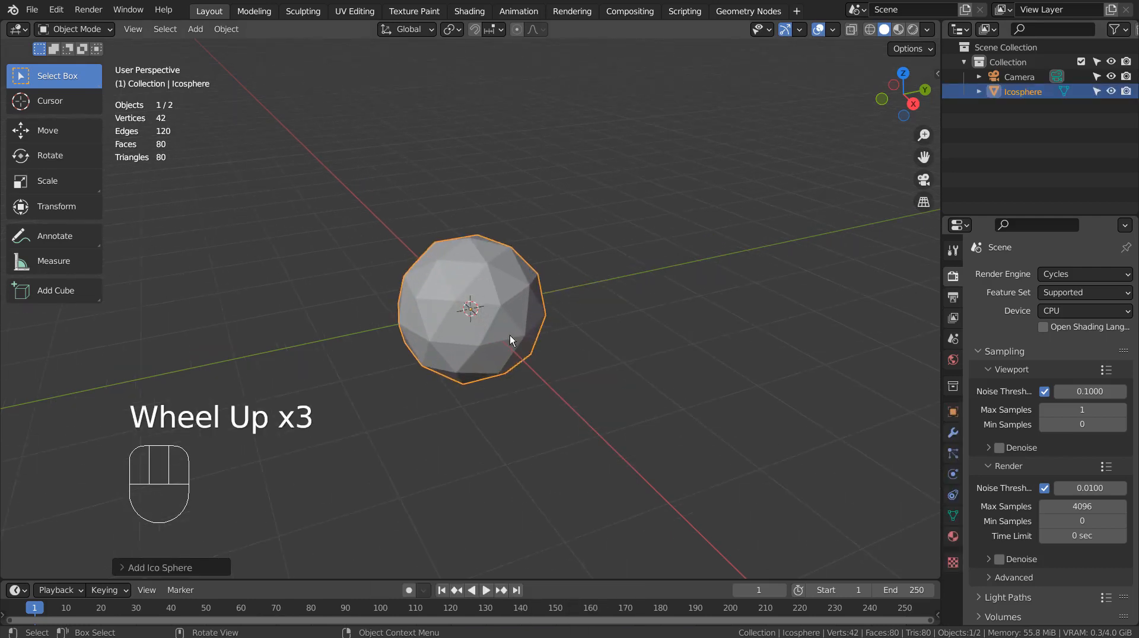
{"action": "scroll", "coordinate": [510, 336], "scroll_direction": "up", "scroll_amount": 2}
- Bevel all vertices of the ico sphere by about 0.226 m to form a pattern of hexagons and pentagons
{"action": "key", "text": "Tab"}
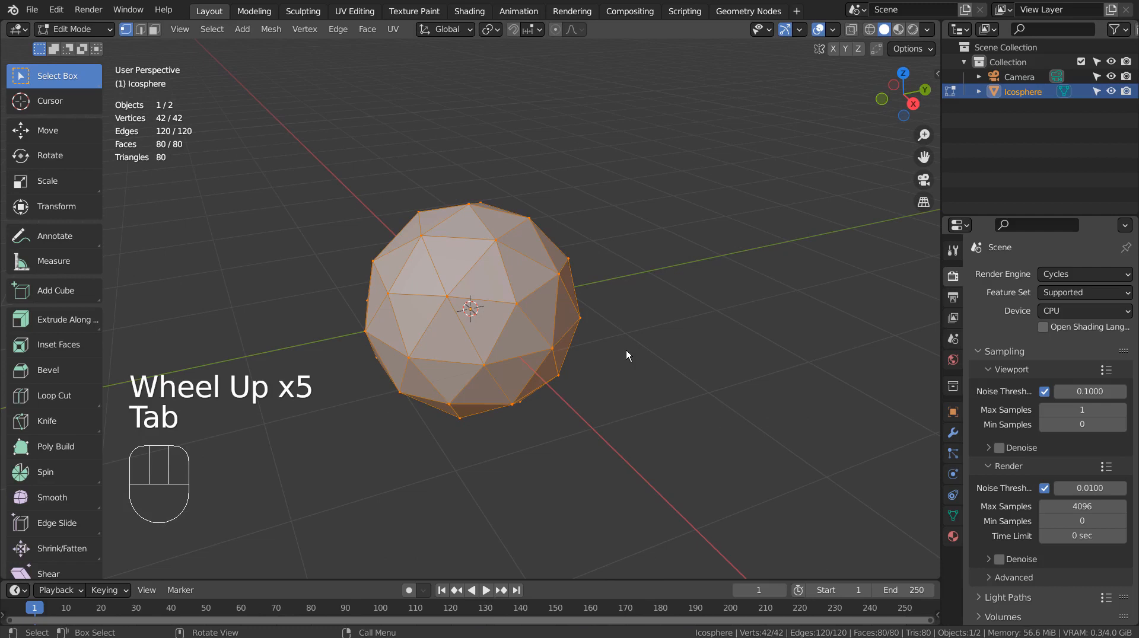
{"action": "key", "text": "ctrl+b"}
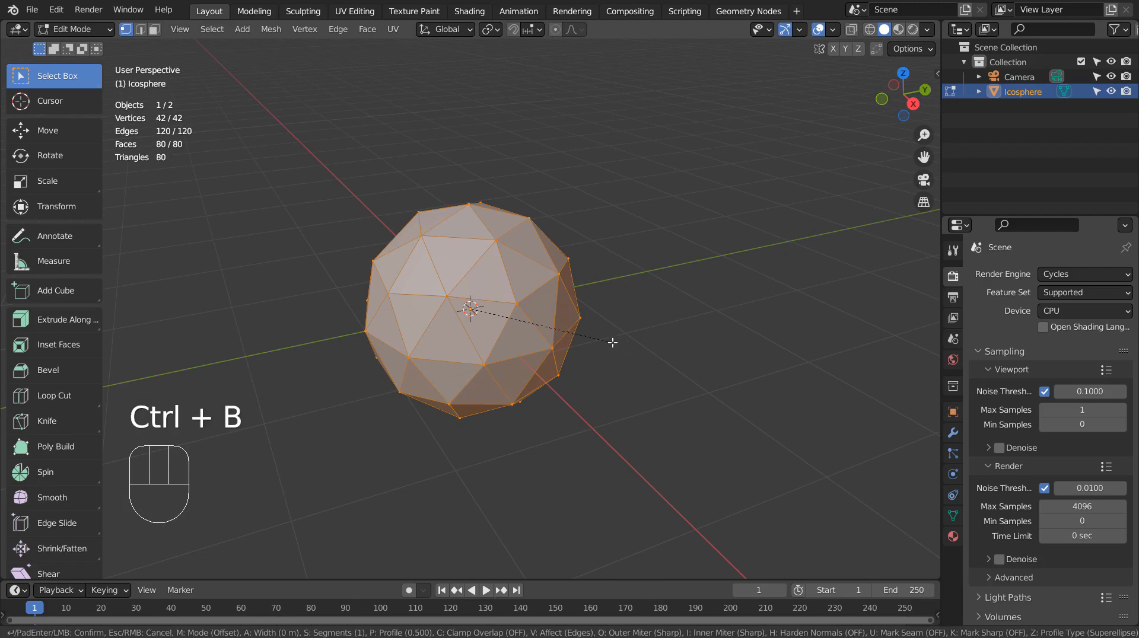
{"action": "key", "text": "v"}
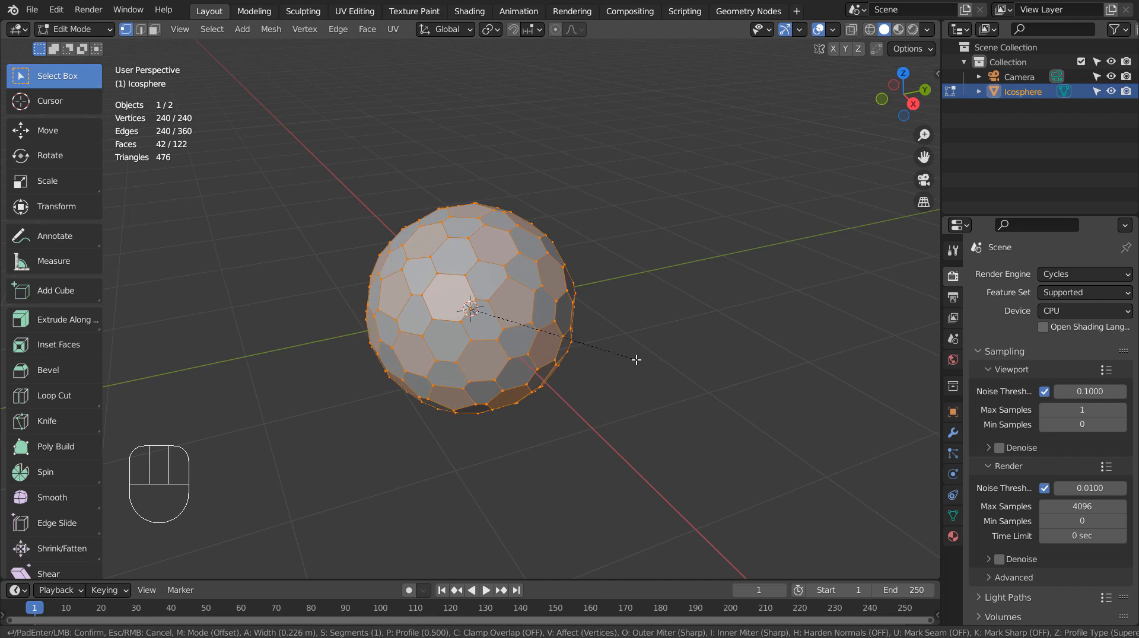
{"action": "left_click", "coordinate": [637, 360]}
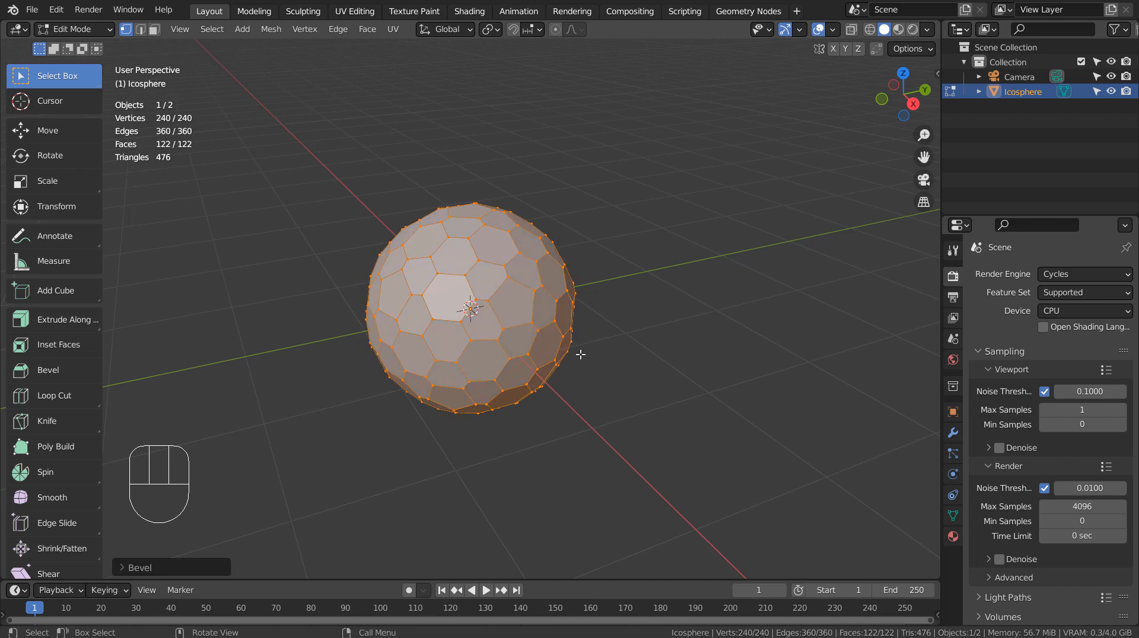
- In face selection mode, select one regular hexagonal face and all faces with a similar perimeter
{"action": "mouse_move", "coordinate": [546, 322]}
{"action": "middle_mouse_down"}
{"action": "mouse_move", "coordinate": [516, 339]}
{"action": "mouse_move", "coordinate": [558, 317]}
{"action": "middle_mouse_up"}
{"action": "scroll", "coordinate": [559, 318], "scroll_direction": "up", "scroll_amount": 2}
{"action": "scroll", "coordinate": [558, 318], "scroll_direction": "up", "scroll_amount": 1}
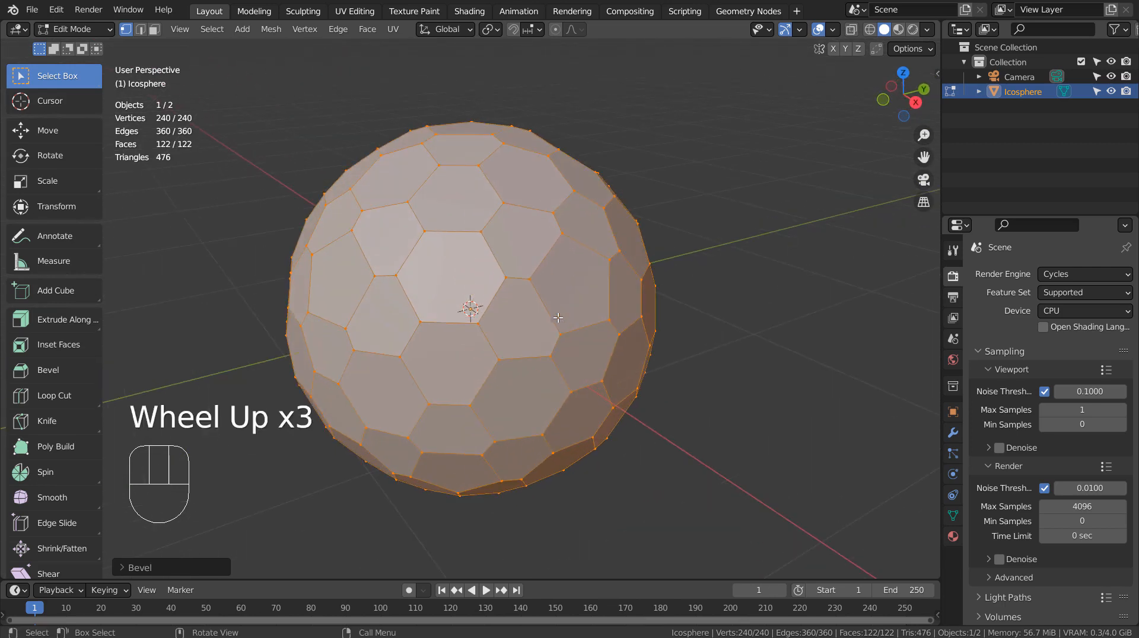
{"action": "key", "text": "3"}
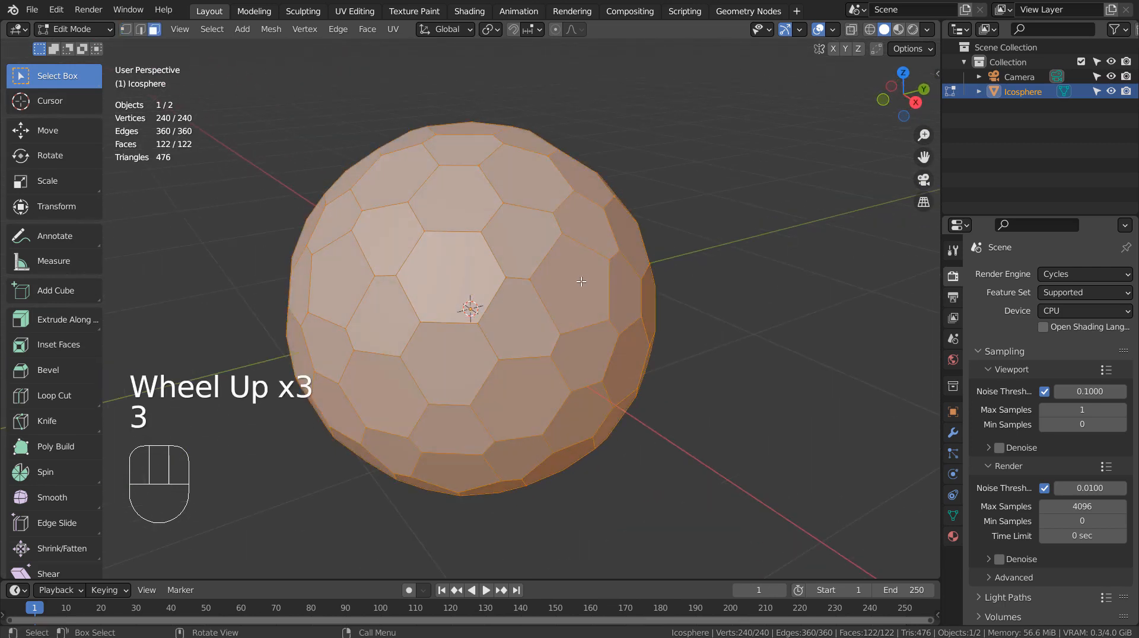
{"action": "middle_click_drag", "start_coordinate": [581, 282], "coordinate": [571, 295]}
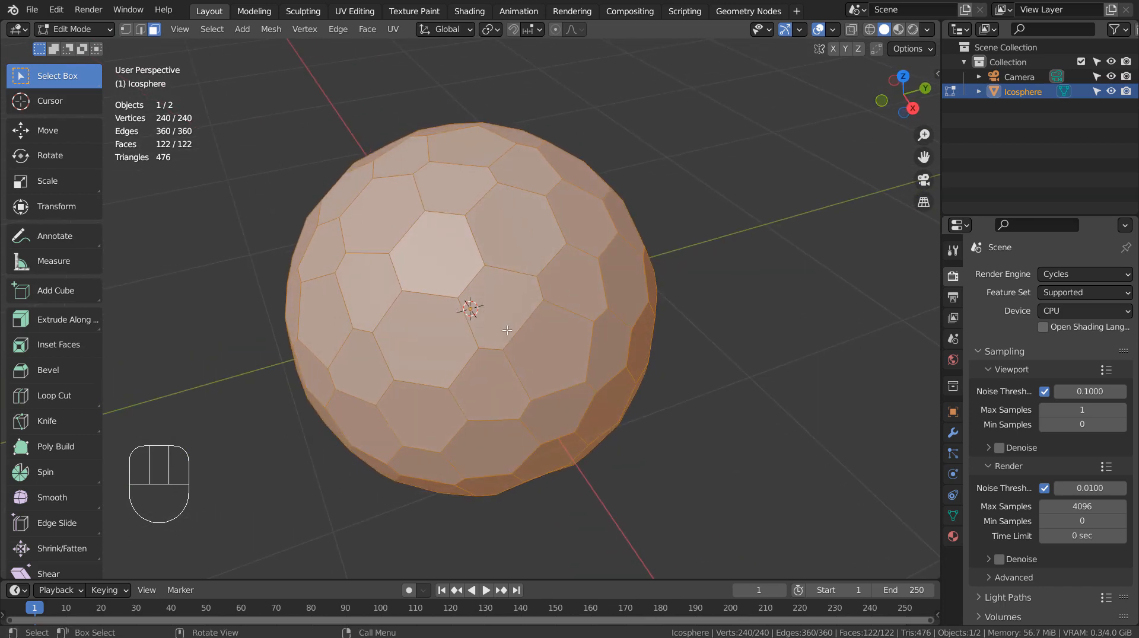
{"action": "middle_click_drag", "start_coordinate": [507, 330], "coordinate": [538, 228]}
{"action": "left_click", "coordinate": [538, 227]}
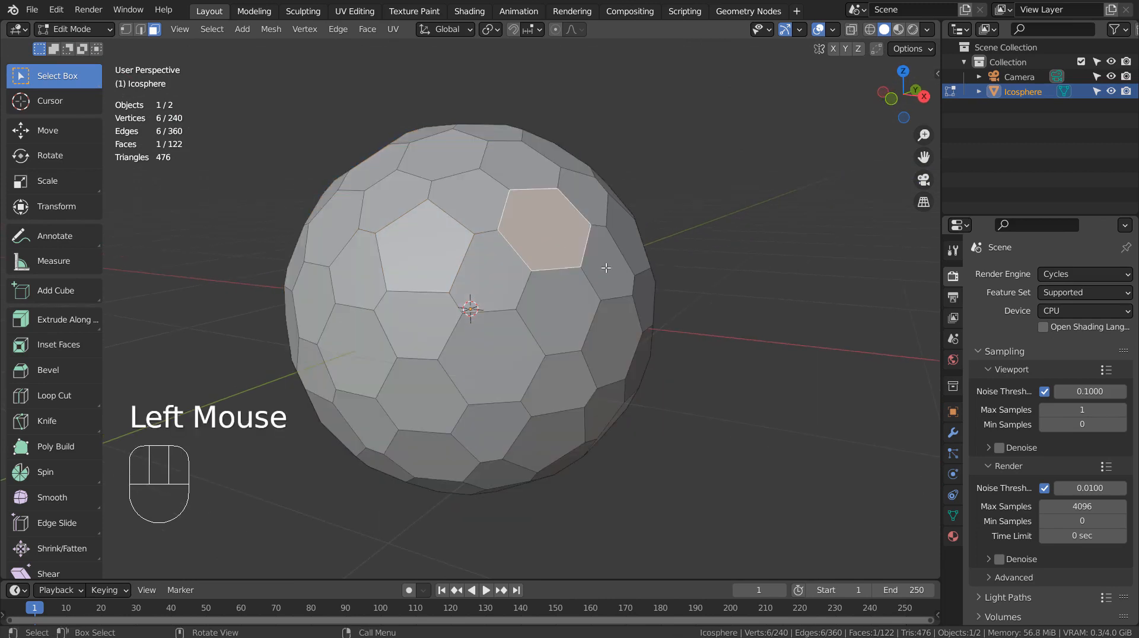
{"action": "key", "text": "shift+g"}
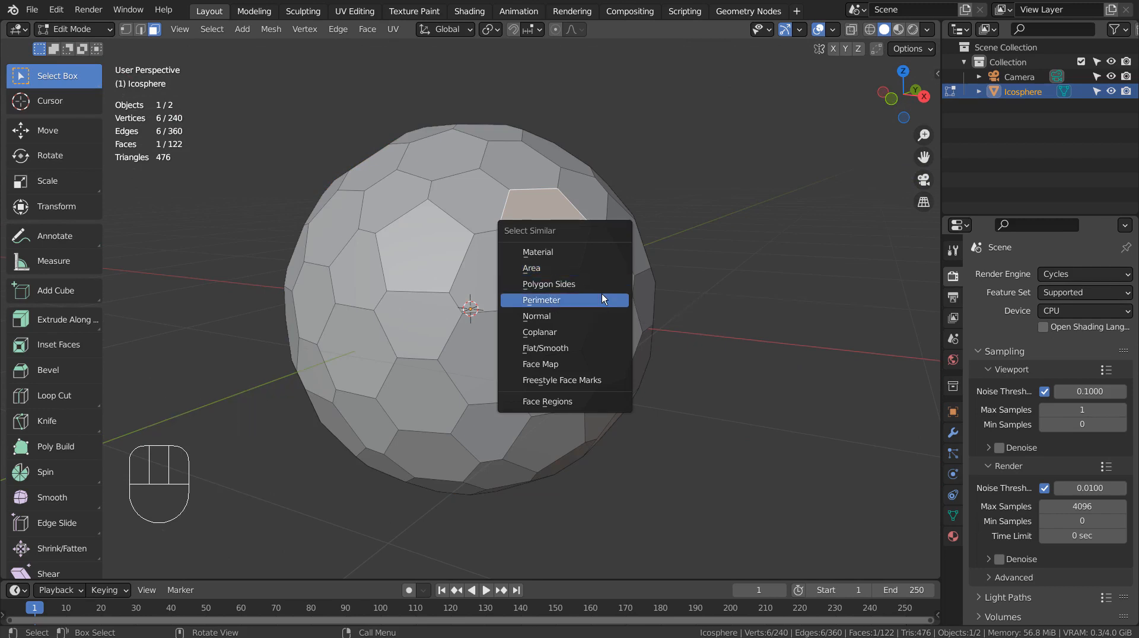
{"action": "left_click", "coordinate": [602, 293]}
- Extend the selection with an adjoining hexagon and all faces of similar perimeter, and delete the selected faces
{"action": "middle_click_drag", "start_coordinate": [601, 294], "coordinate": [522, 310]}
{"action": "left_click", "coordinate": [524, 202], "text": "shift"}
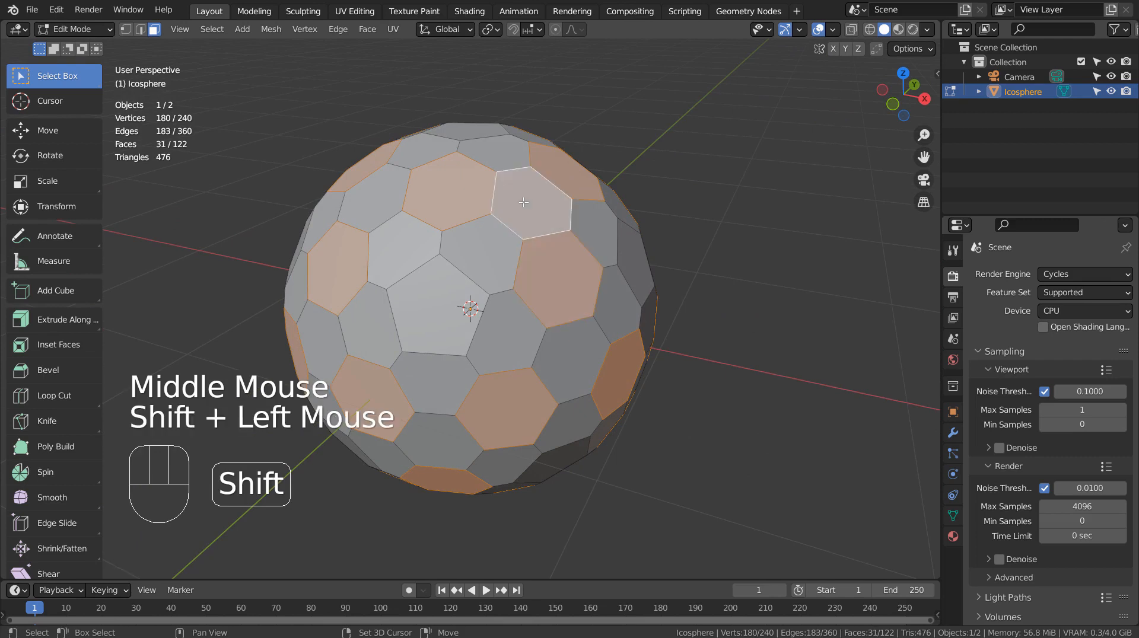
{"action": "key", "text": "ctrl+g"}
{"action": "left_click", "coordinate": [556, 226]}
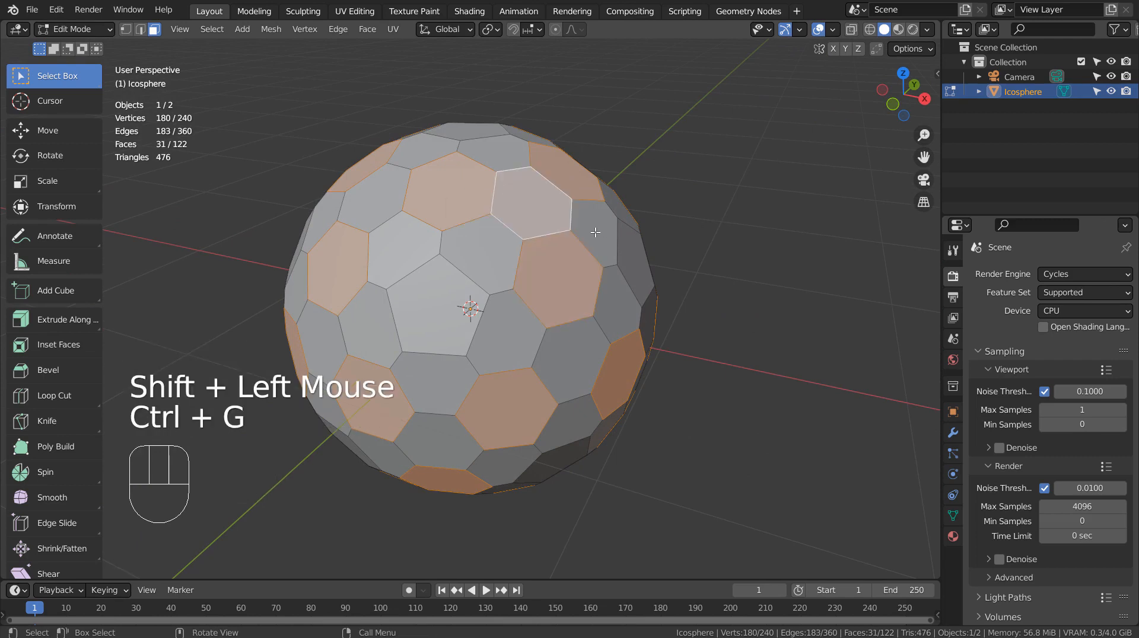
{"action": "key", "text": "shift+g"}
{"action": "left_click", "coordinate": [597, 231]}
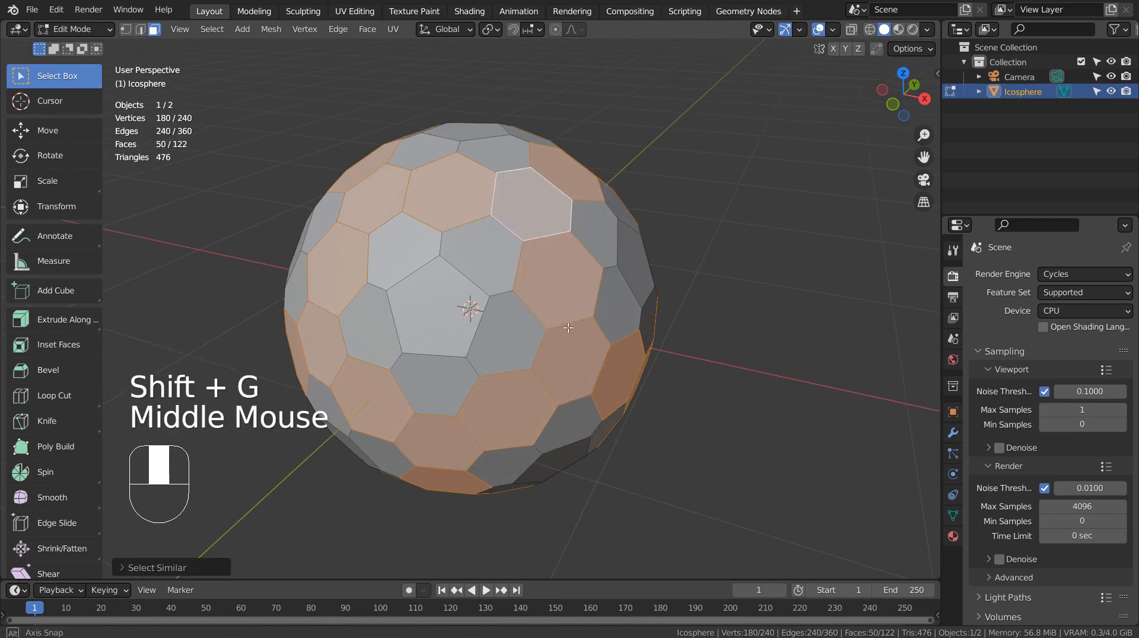
{"action": "mouse_move", "coordinate": [584, 266]}
{"action": "middle_mouse_down"}
{"action": "mouse_move", "coordinate": [727, 291]}
{"action": "mouse_move", "coordinate": [488, 271]}
{"action": "mouse_move", "coordinate": [465, 308]}
{"action": "mouse_move", "coordinate": [468, 284]}
{"action": "mouse_move", "coordinate": [541, 313]}
{"action": "mouse_move", "coordinate": [609, 286]}
{"action": "mouse_move", "coordinate": [561, 287]}
{"action": "mouse_move", "coordinate": [564, 268]}
{"action": "middle_mouse_up"}
{"action": "key", "text": "x"}
{"action": "left_click", "coordinate": [475, 277]}
- Select one pentagonal face and all other pentagons by similar perimeter
{"action": "left_click", "coordinate": [532, 279]}
{"action": "key", "text": "shift+g"}
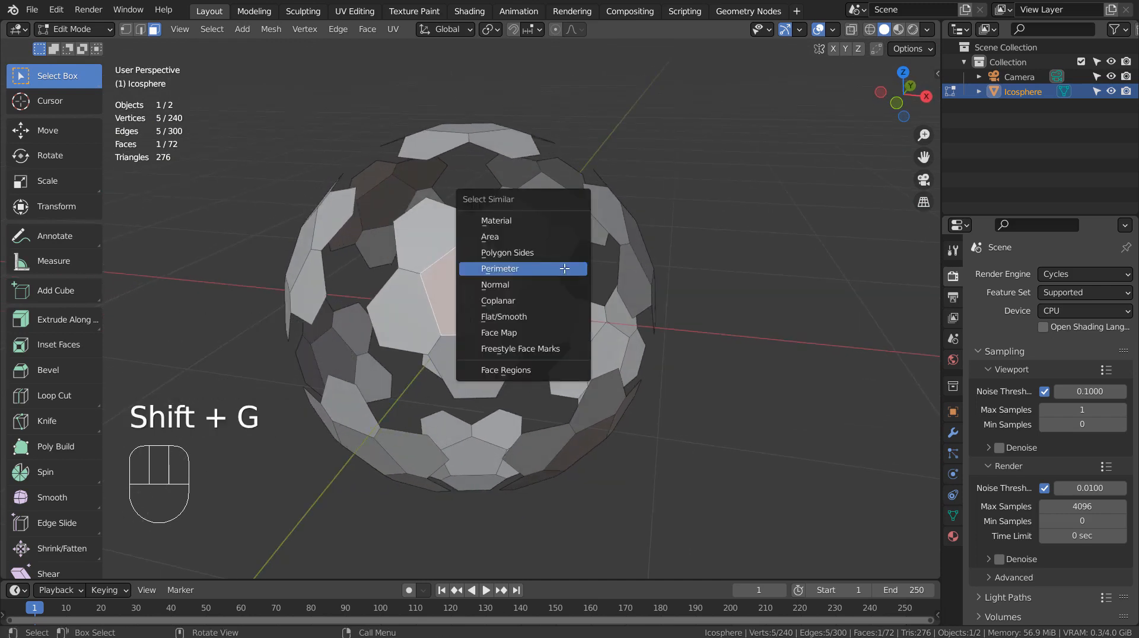
{"action": "left_click", "coordinate": [564, 268]}
{"action": "middle_click_drag", "start_coordinate": [564, 268], "coordinate": [668, 320]}
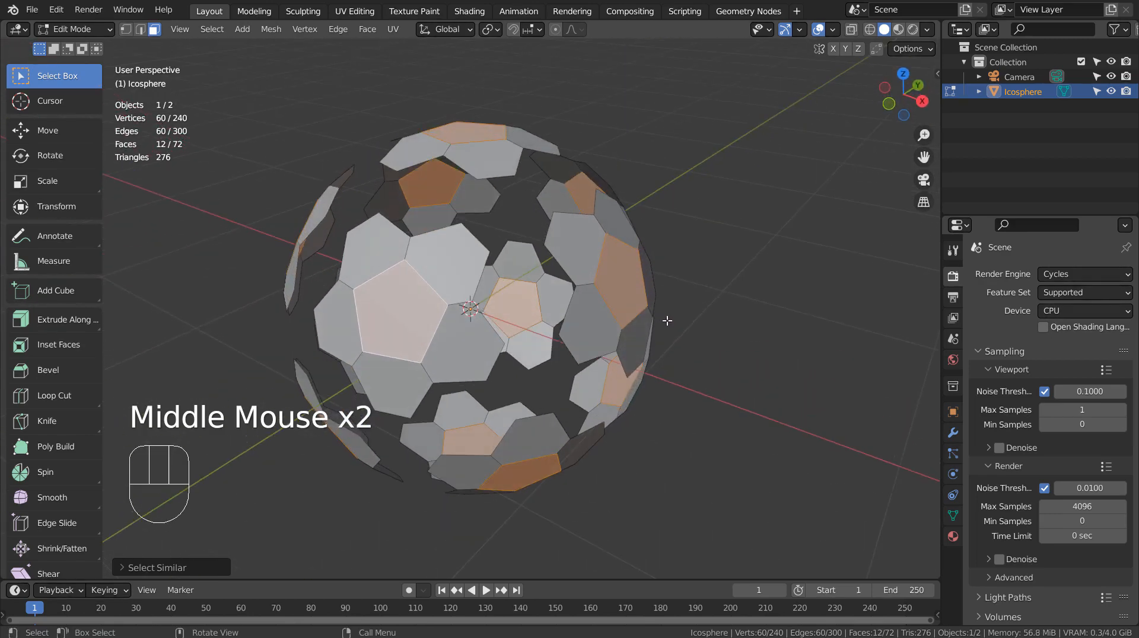
- Return to Object Mode and add a Solidify modifier with a thickness of 0.15 m to the sphere
{"action": "key", "text": "Tab"}
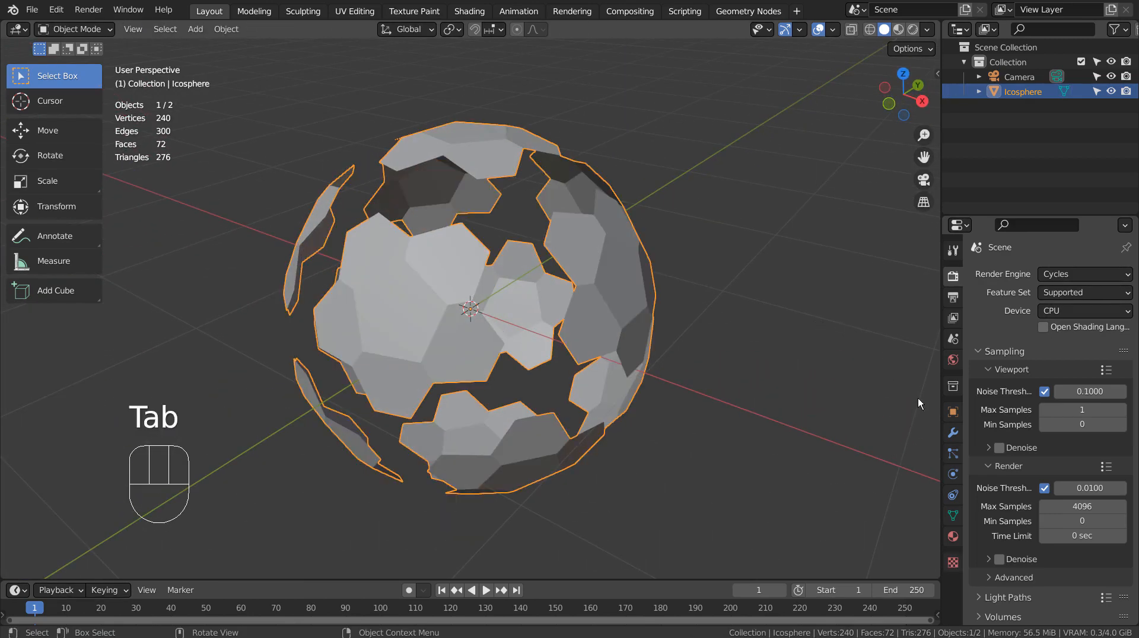
{"action": "left_click", "coordinate": [953, 432]}
{"action": "left_click", "coordinate": [1034, 274]}
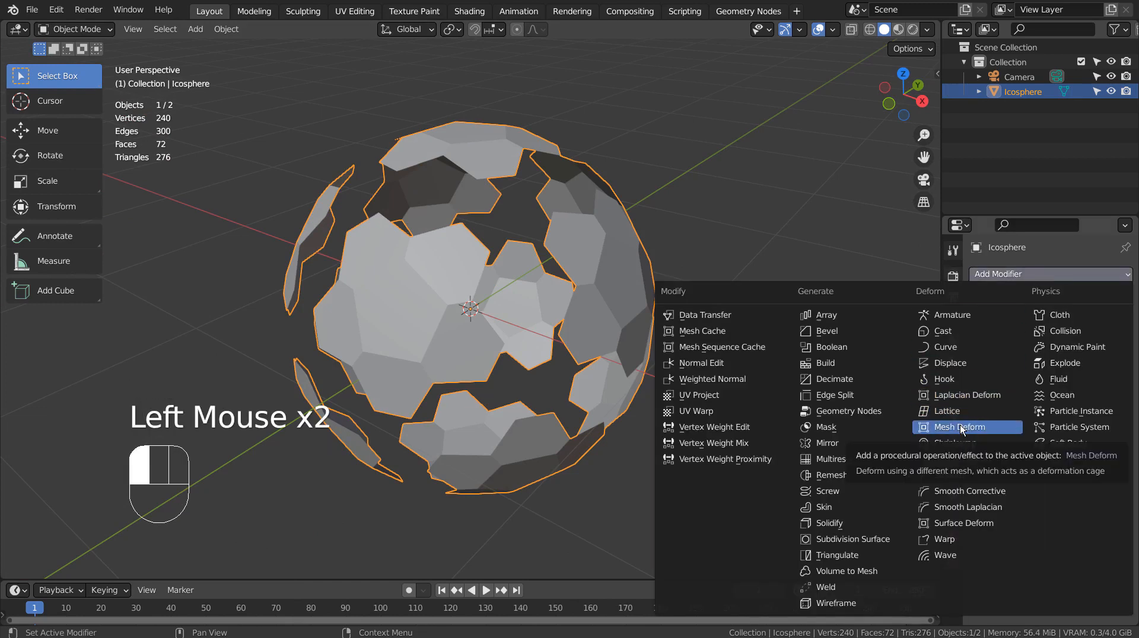
{"action": "left_click", "coordinate": [830, 523]}
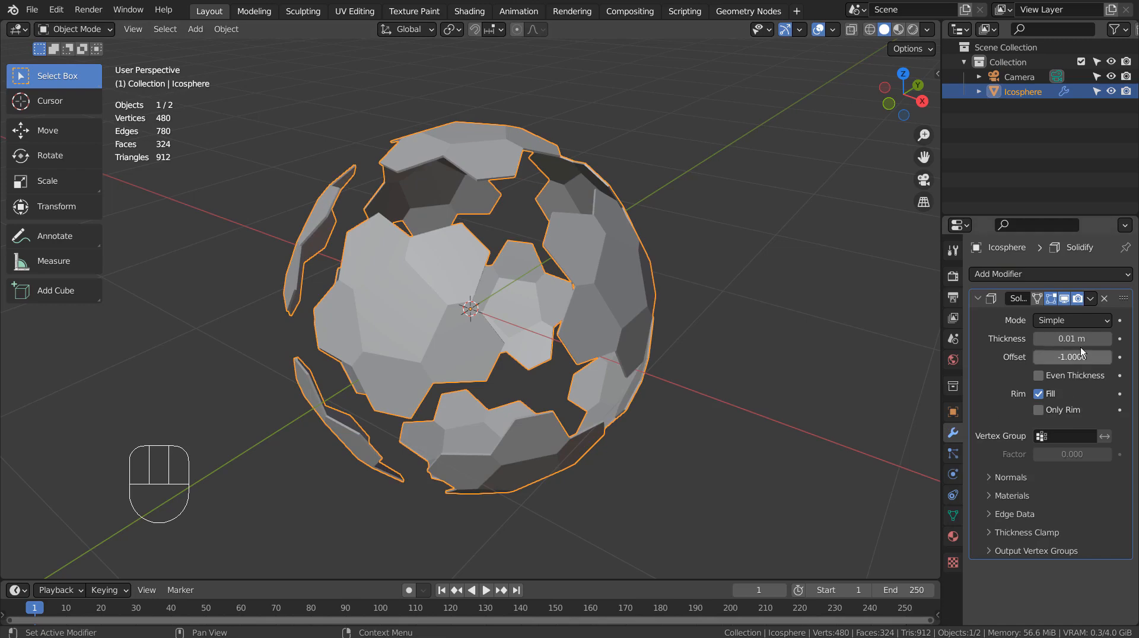
{"action": "mouse_move", "coordinate": [1072, 338]}
{"action": "left_mouse_down"}
{"action": "mouse_move", "coordinate": [1115, 339]}
{"action": "mouse_move", "coordinate": [1093, 338]}
{"action": "left_mouse_up"}
{"action": "middle_click_drag", "start_coordinate": [616, 344], "coordinate": [682, 355]}
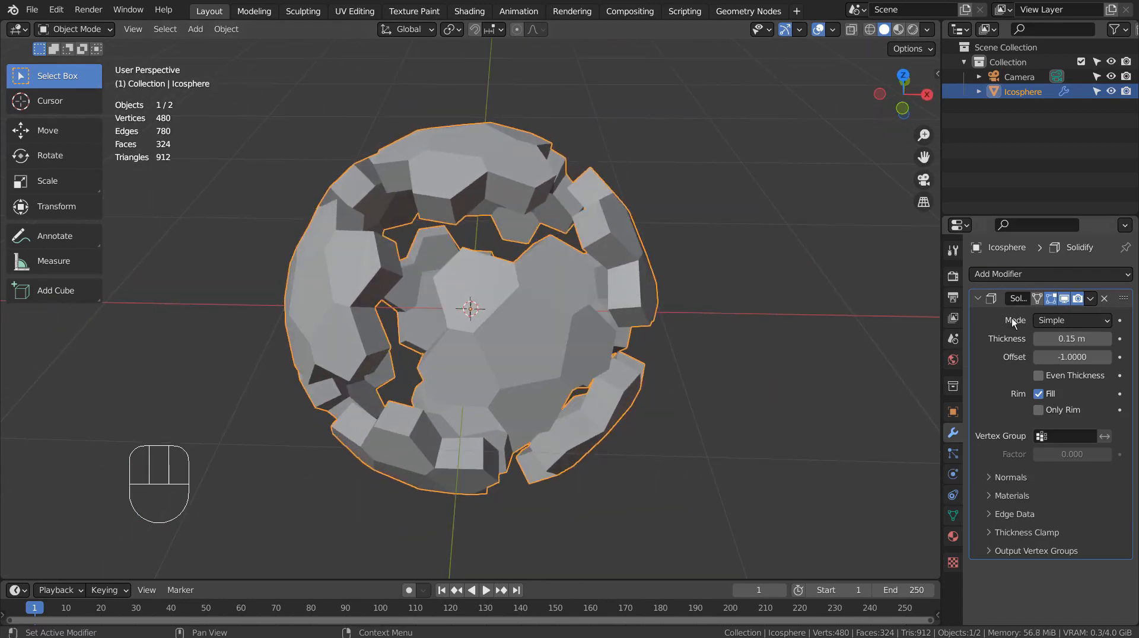
- Set the Solidify modifier's mode to Complex and its boundary to Round
{"action": "left_click", "coordinate": [1055, 320]}
{"action": "left_click", "coordinate": [1048, 354]}
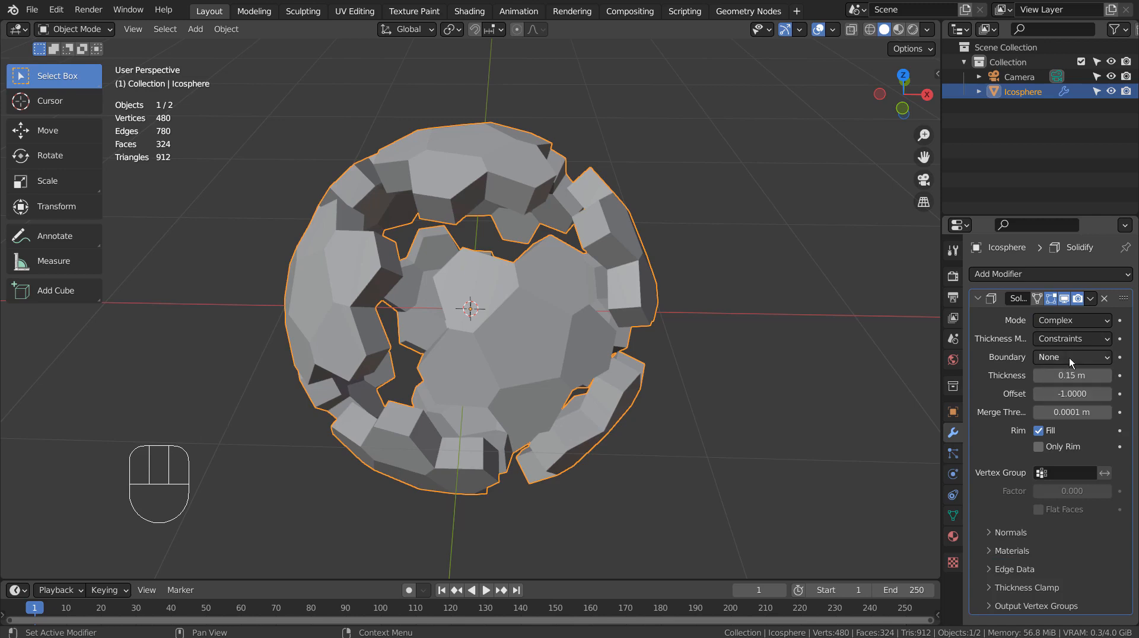
{"action": "left_click", "coordinate": [1069, 357]}
{"action": "left_click", "coordinate": [1069, 390]}
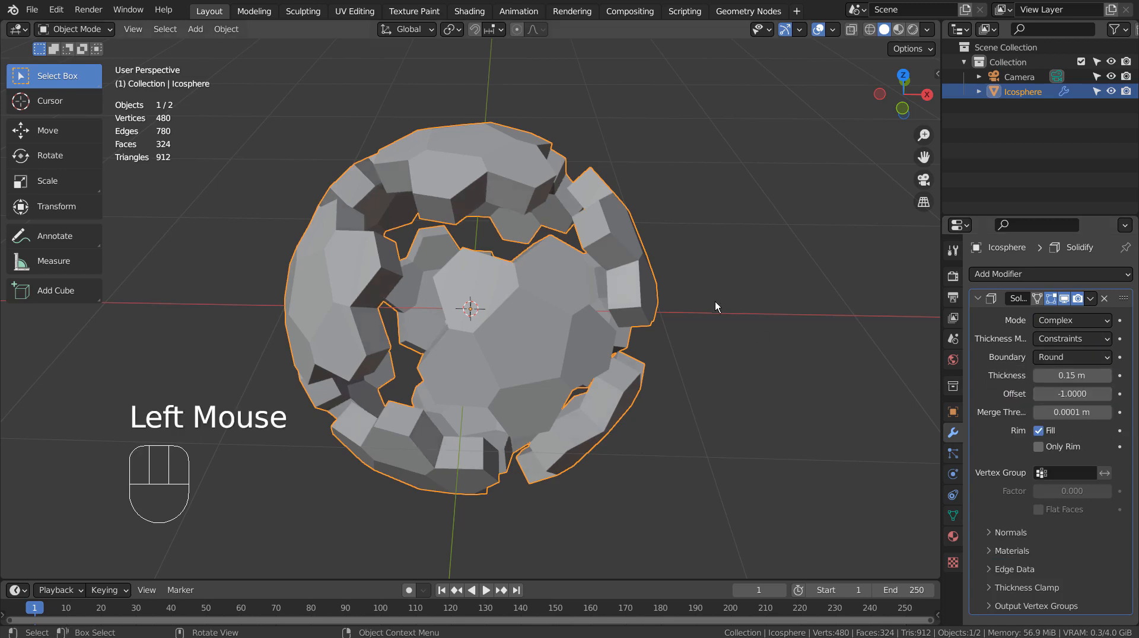
{"action": "scroll", "coordinate": [715, 305], "scroll_direction": "up", "scroll_amount": 3}
{"action": "middle_click_drag", "start_coordinate": [682, 322], "coordinate": [706, 325]}
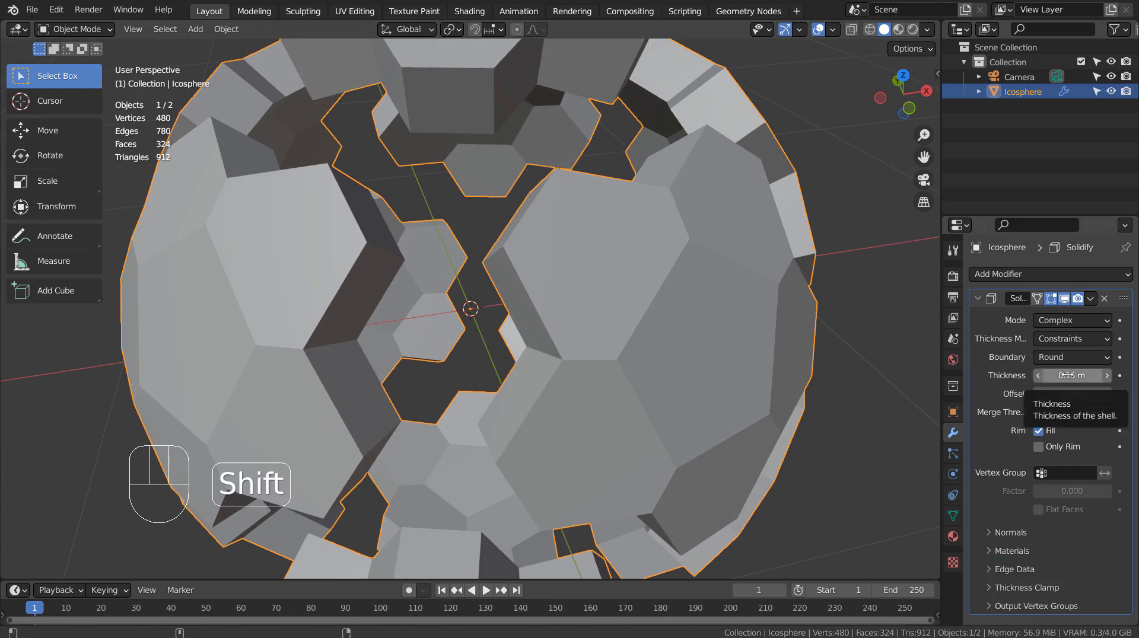
- Nudge the Solidify thickness to 0.151 m and restore it to 0.15 m
{"action": "mouse_move", "coordinate": [1073, 375]}
{"action": "left_mouse_down", "text": "shift"}
{"action": "mouse_move", "coordinate": [1095, 375]}
{"action": "mouse_move", "coordinate": [1075, 376]}
{"action": "left_mouse_up", "text": "shift"}
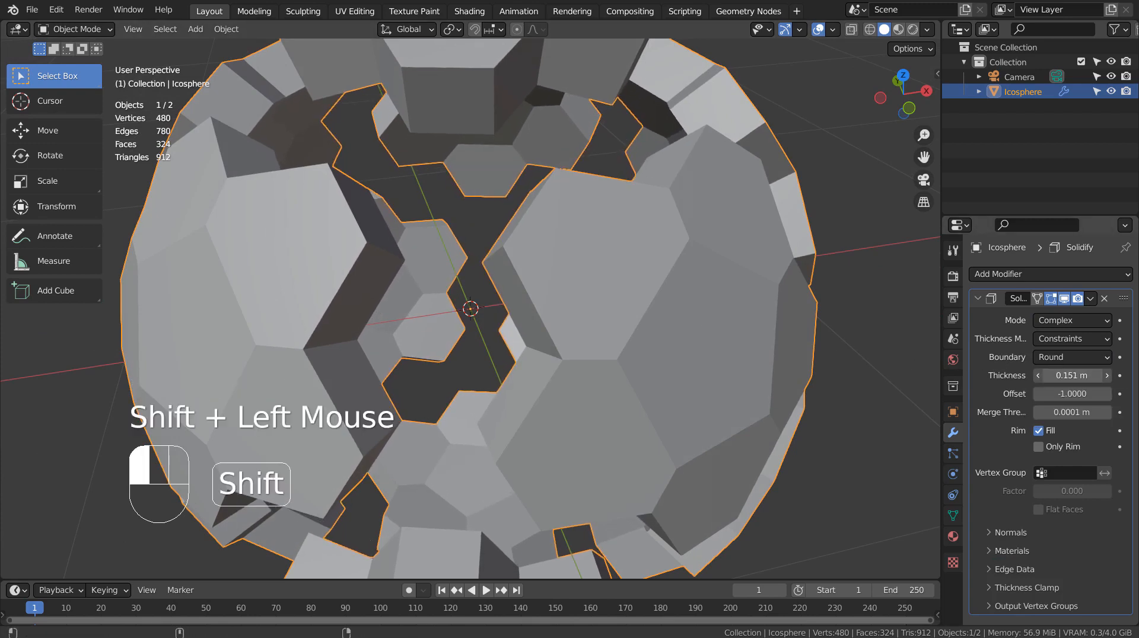
{"action": "double_click", "coordinate": [1082, 375], "text": "shift"}
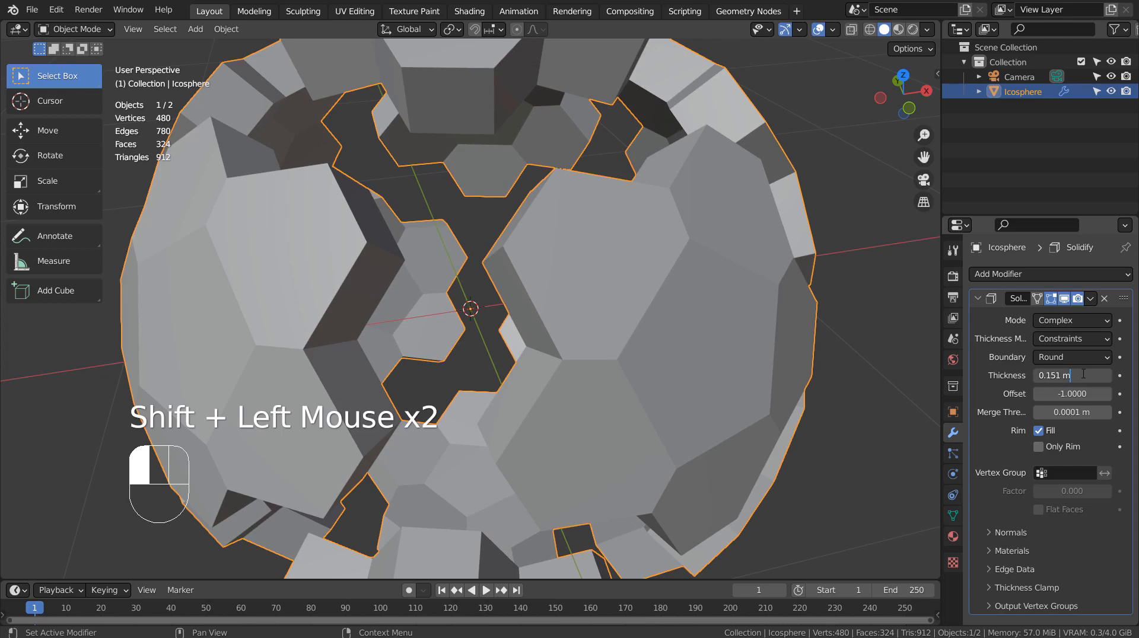
{"action": "key", "text": "BackSpace"}
{"action": "key", "text": "BackSpace"}
{"action": "key", "text": "Return"}
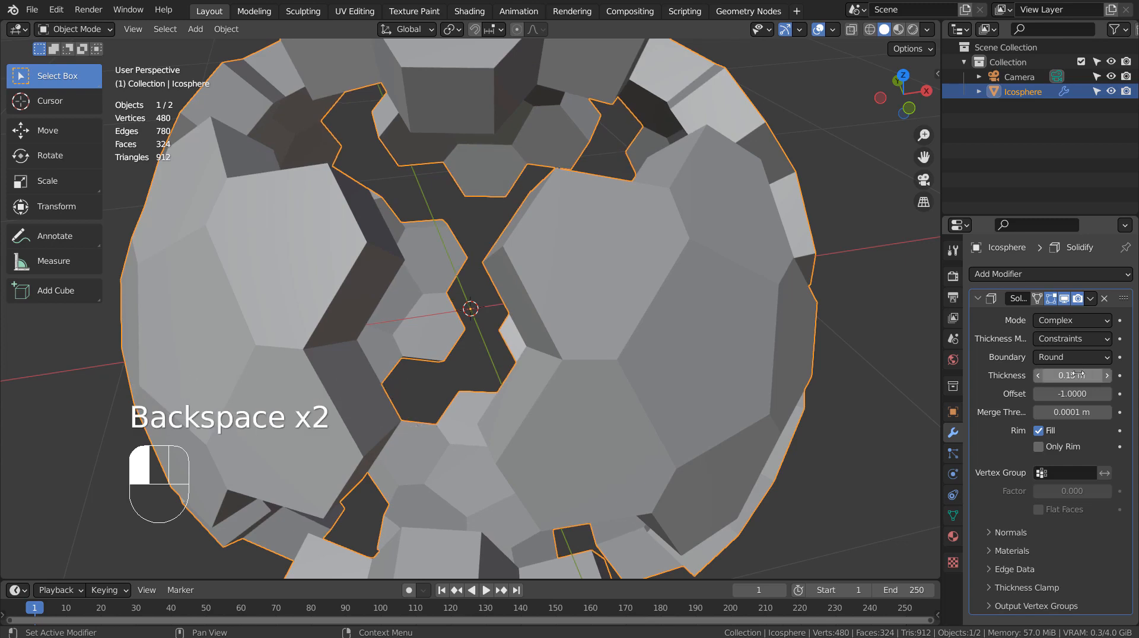
- Apply the Solidify modifier to the sphere's mesh
{"action": "scroll", "coordinate": [774, 389], "scroll_direction": "down", "scroll_amount": 3}
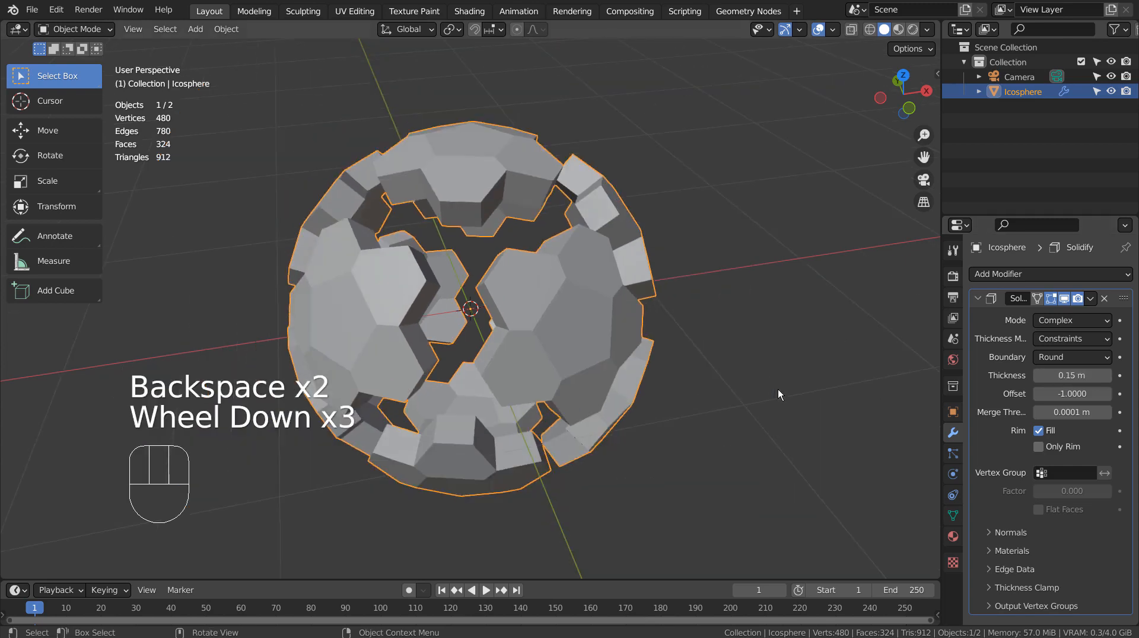
{"action": "left_click", "coordinate": [1003, 434]}
{"action": "key", "text": "ctrl+a"}
{"action": "left_click", "coordinate": [578, 315]}
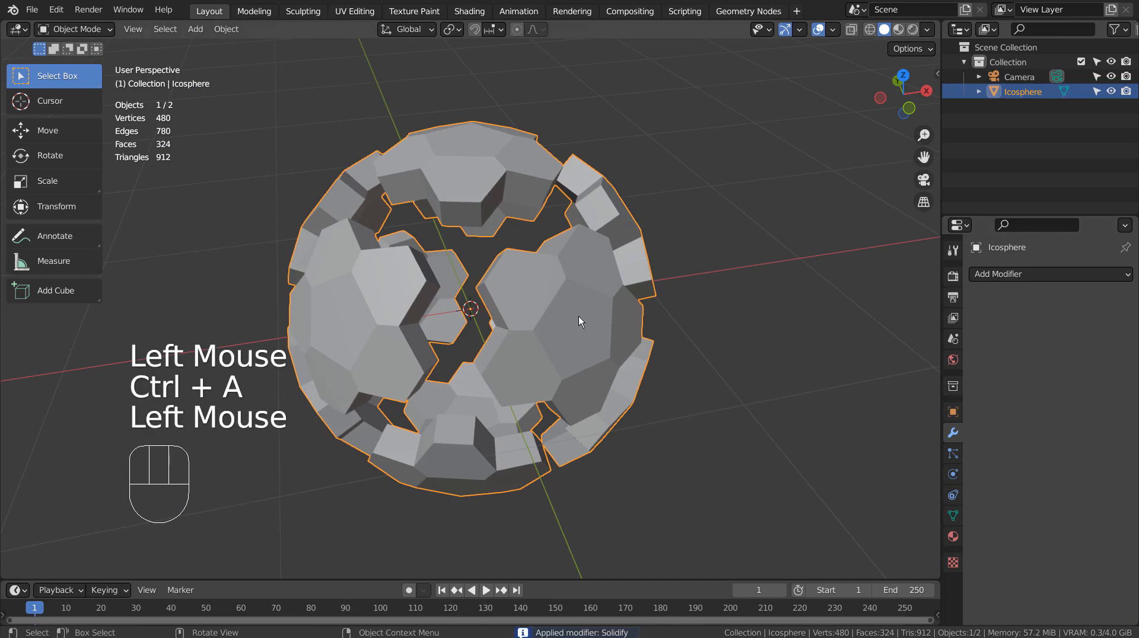
- Extrude the selected pentagon faces slightly inward along their normals in Edit Mode to form shallow recesses
{"action": "key", "text": "Tab"}
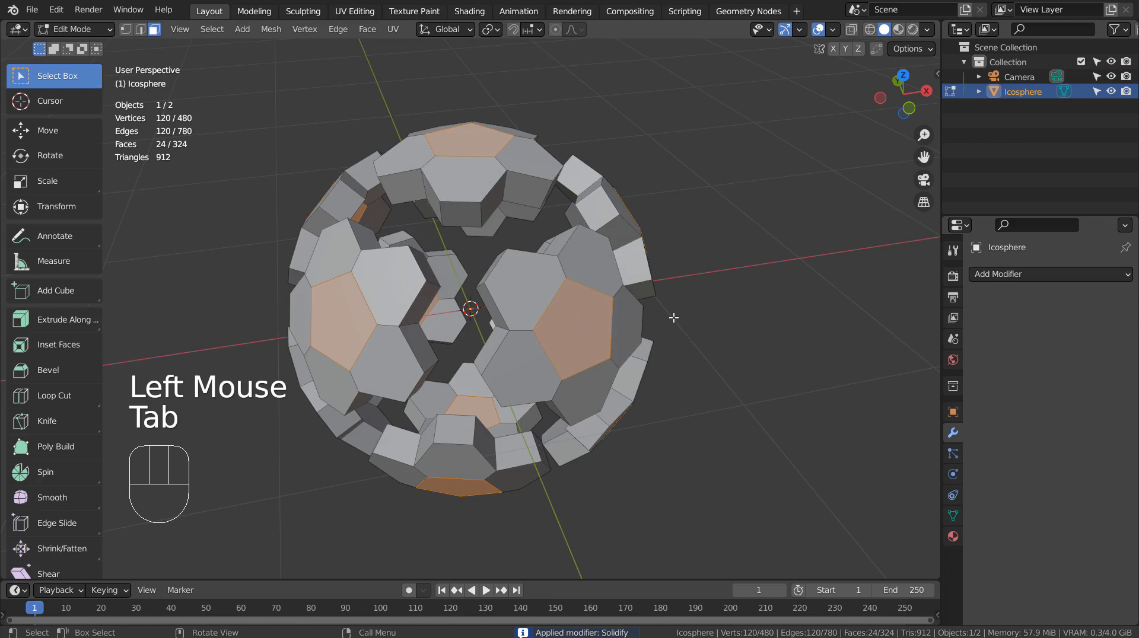
{"action": "left_click_drag", "start_coordinate": [52, 318], "coordinate": [83, 412]}
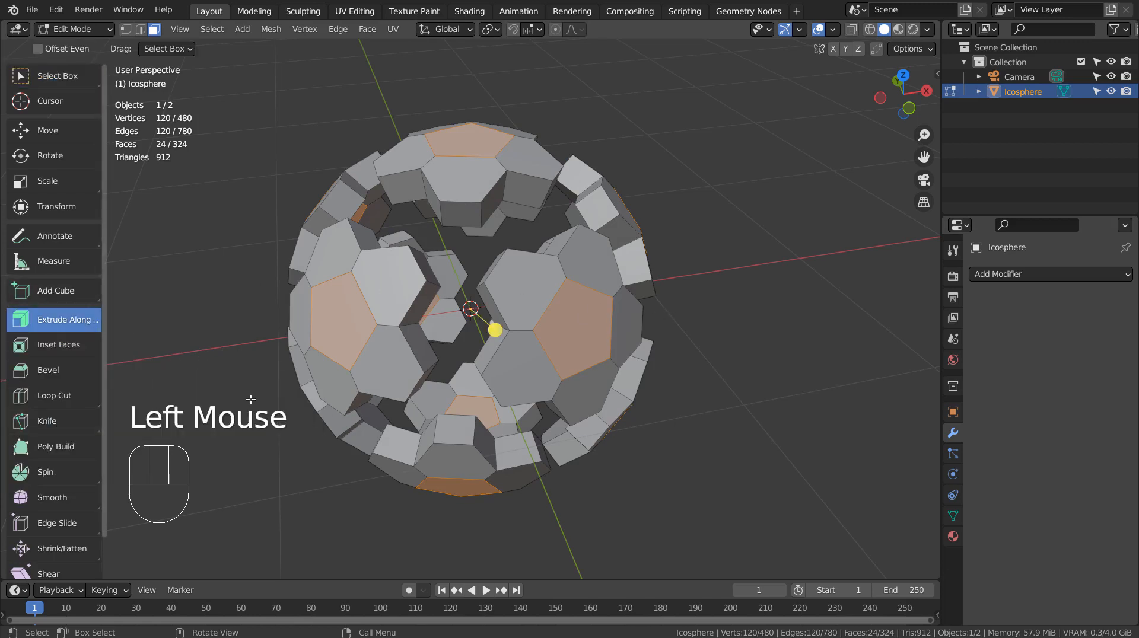
{"action": "left_click_drag", "start_coordinate": [494, 328], "coordinate": [699, 304]}
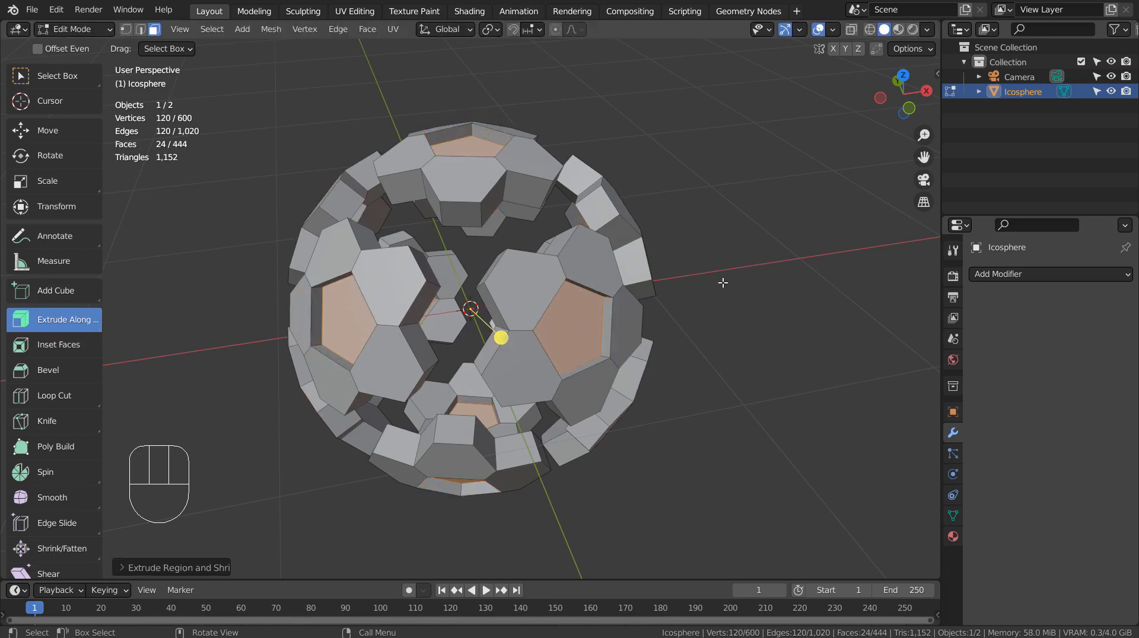
- Create a new material on the sphere and another new material in an added second slot
{"action": "left_click", "coordinate": [953, 536]}
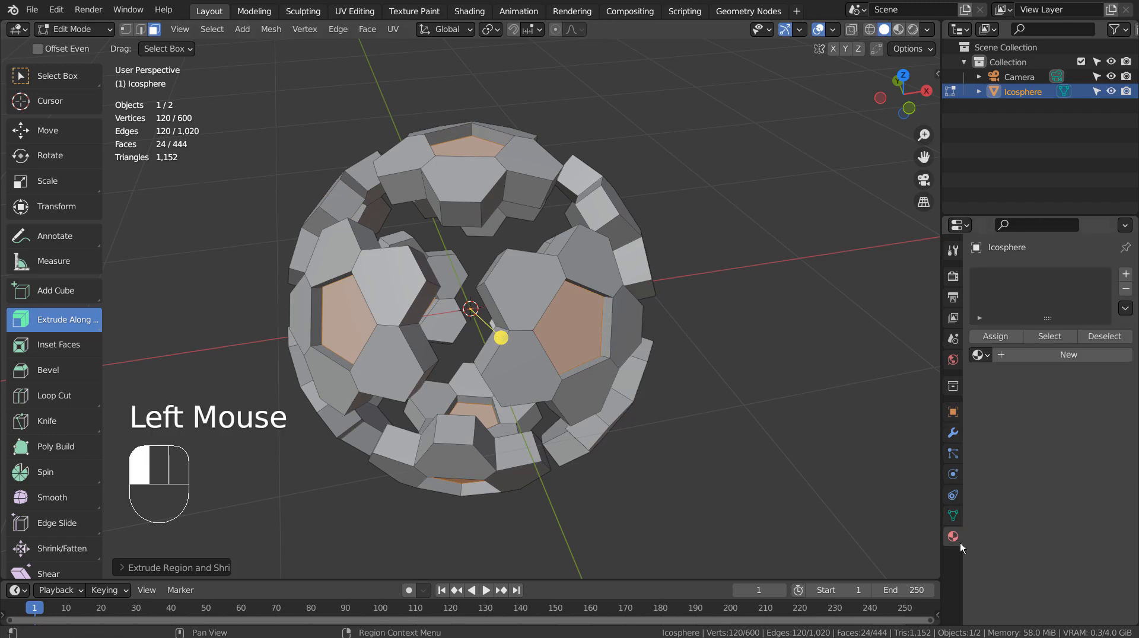
{"action": "left_click", "coordinate": [1068, 355]}
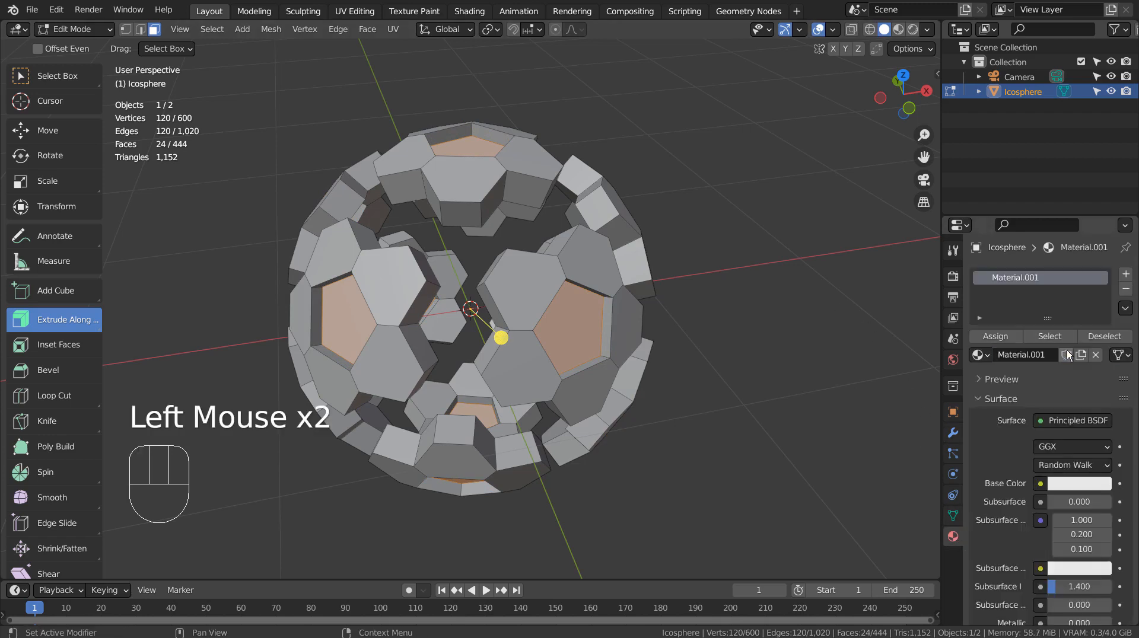
{"action": "left_click", "coordinate": [1125, 274]}
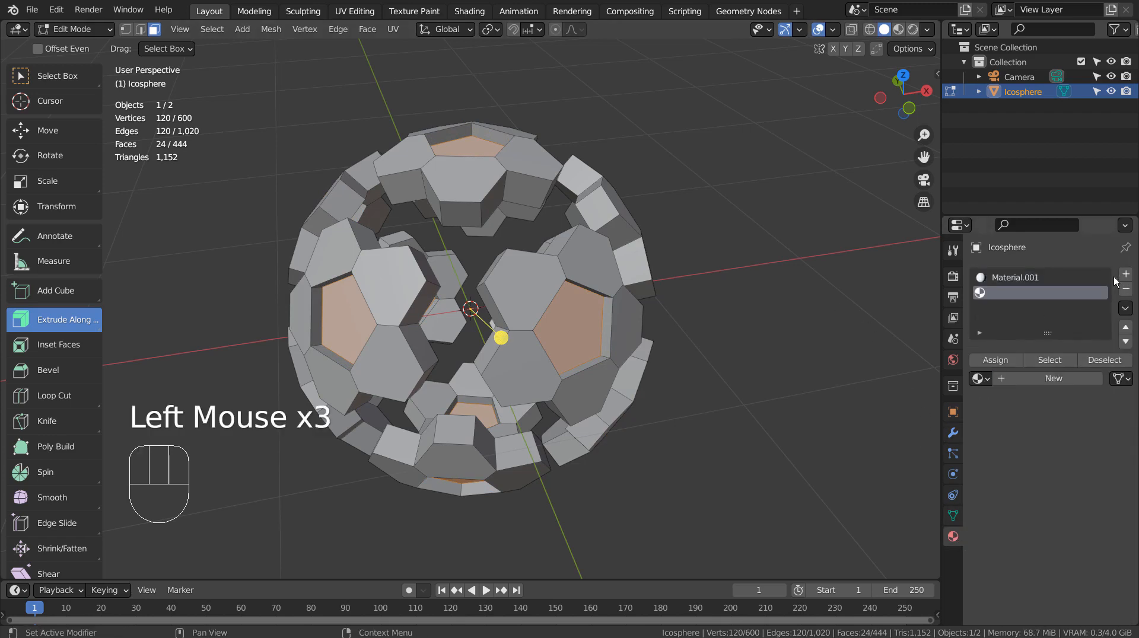
{"action": "left_click", "coordinate": [1053, 381]}
- Give the second material slot an Emission surface with a light blue colour, about hue 0.586 and saturation 0.913
{"action": "left_click", "coordinate": [1055, 446]}
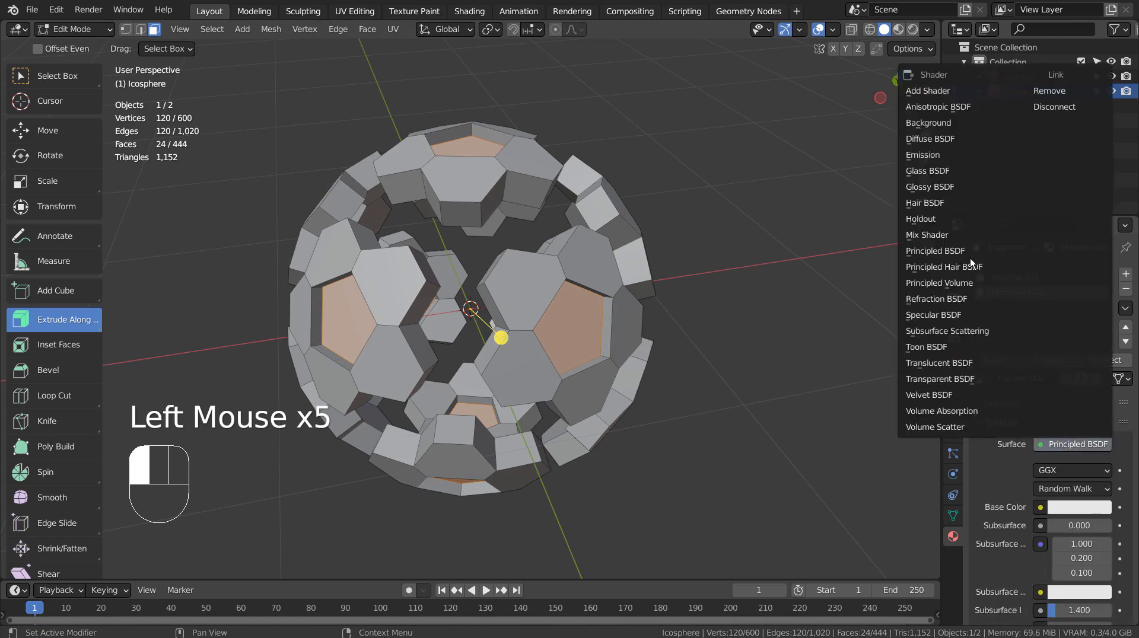
{"action": "left_click", "coordinate": [963, 155]}
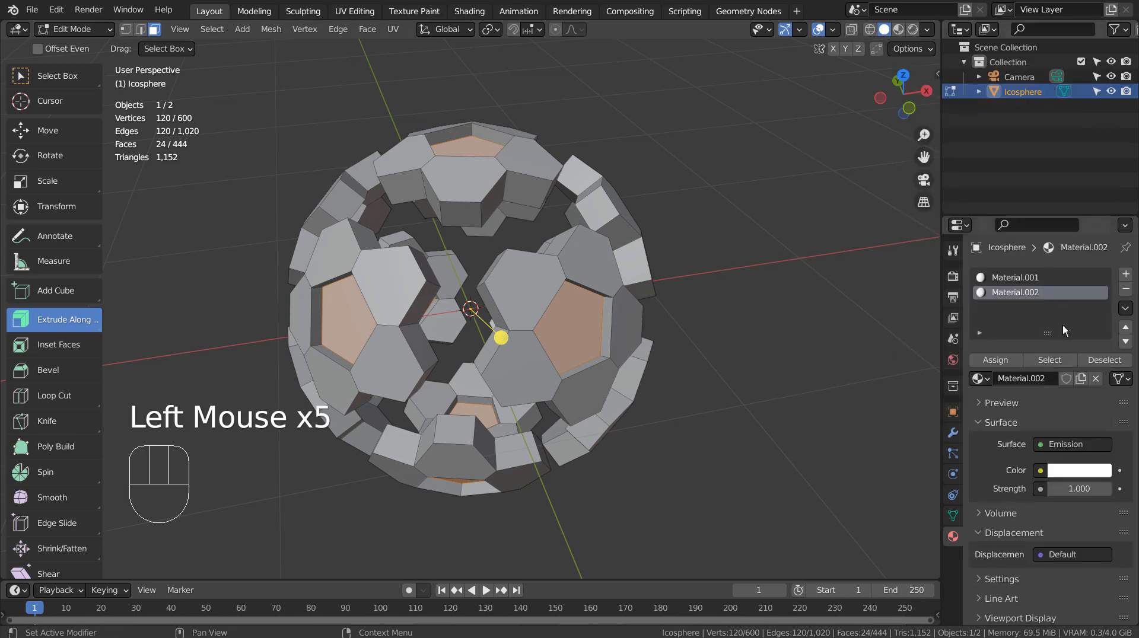
{"action": "left_click", "coordinate": [1087, 471]}
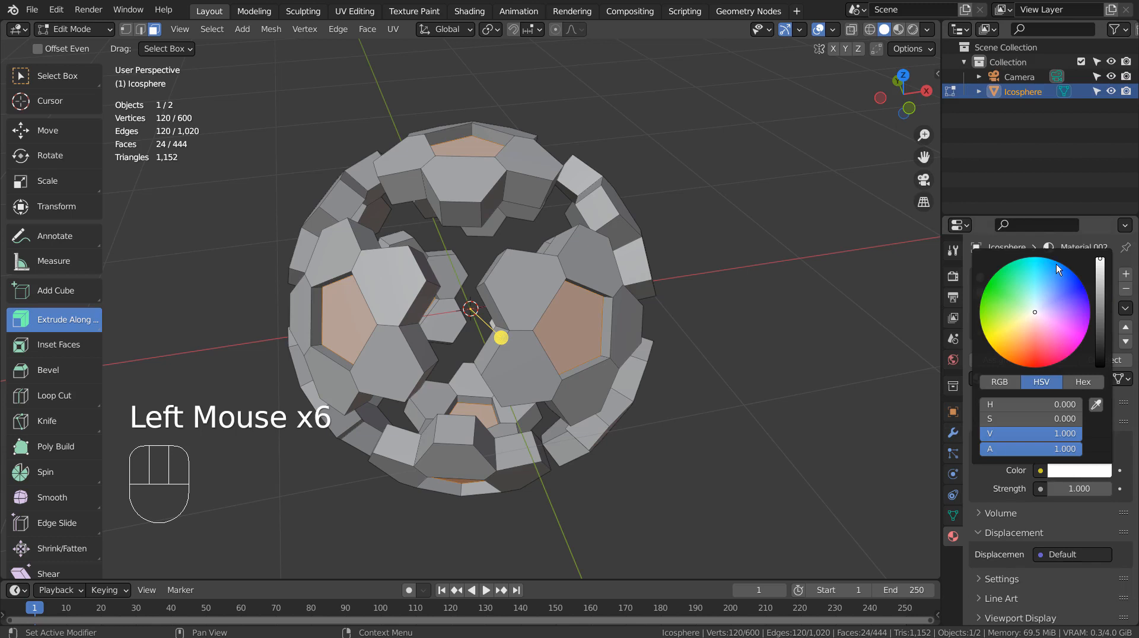
{"action": "left_click", "coordinate": [1049, 277]}
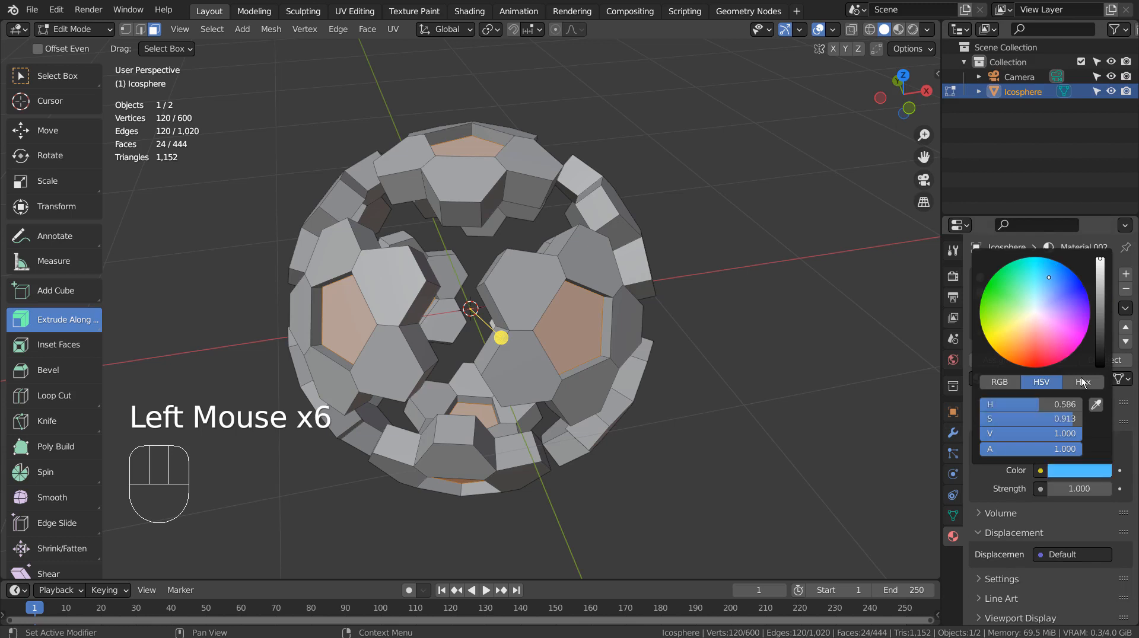
- Set the emission strength to 35, assign the material to the selected pentagon faces and return to Object Mode
{"action": "left_click", "coordinate": [1062, 489]}
{"action": "type", "text": "35"}
{"action": "key", "text": "Return"}
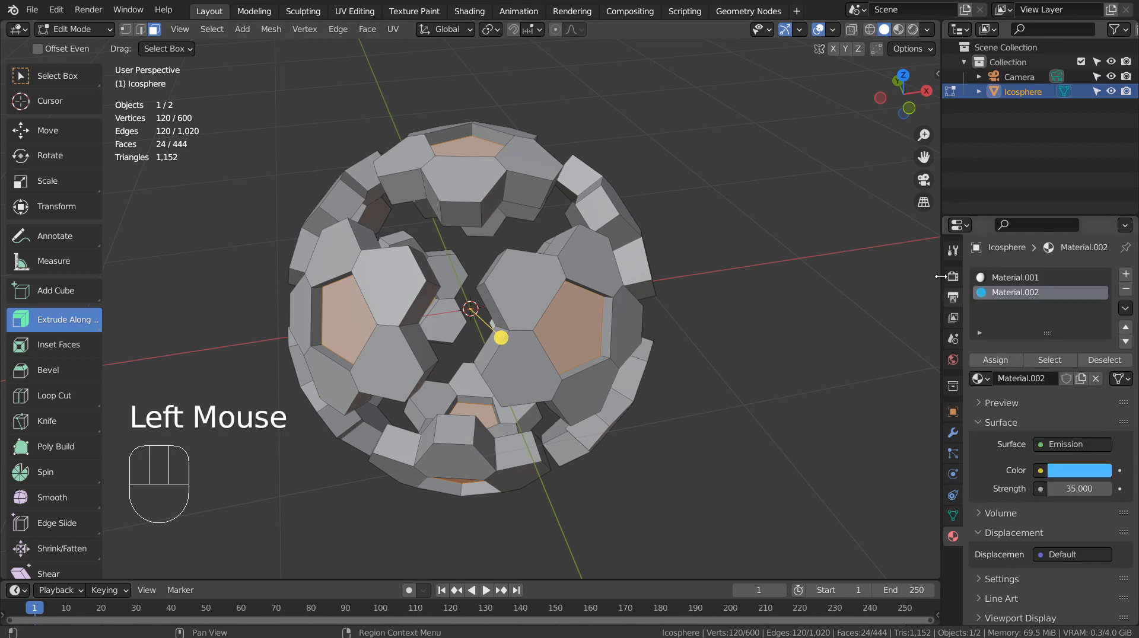
{"action": "left_click", "coordinate": [994, 359]}
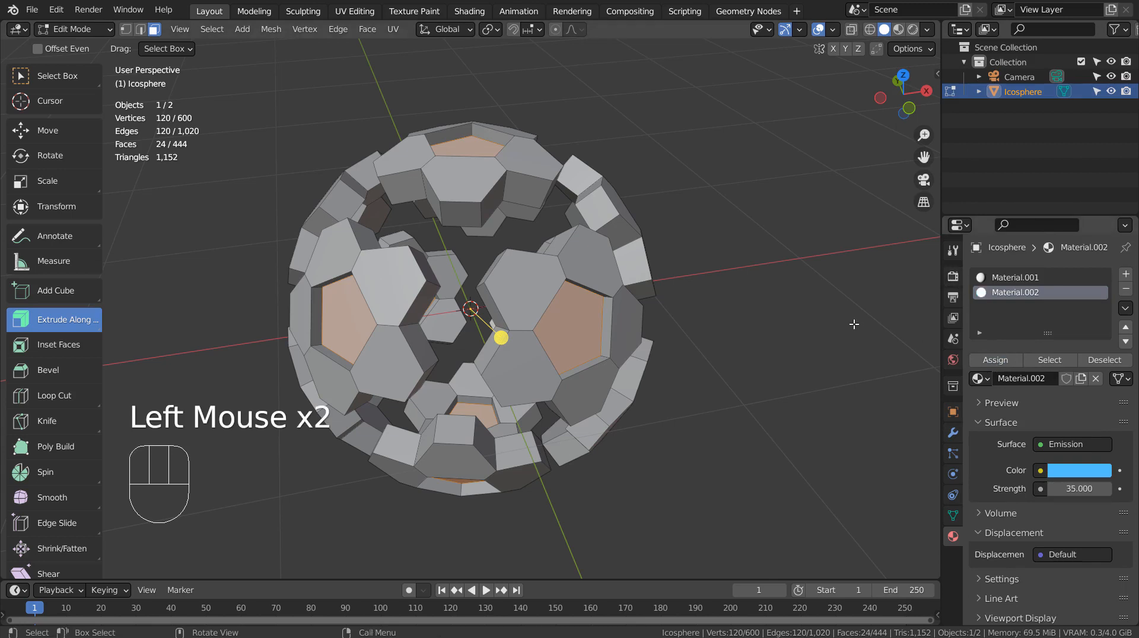
{"action": "key", "text": "Tab"}
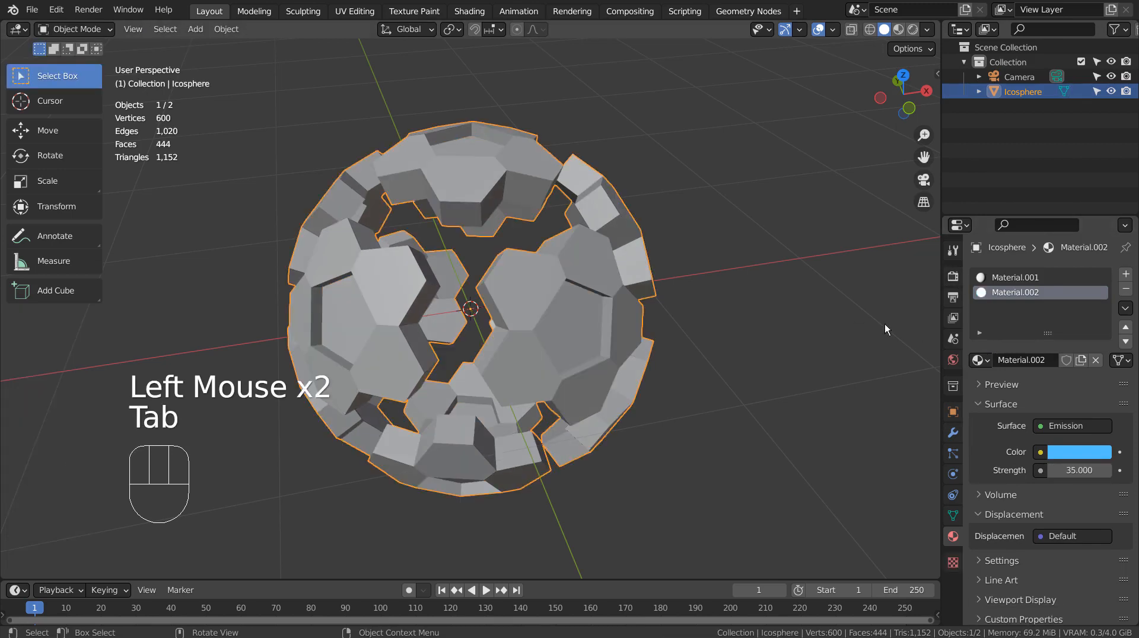
- Use Eevee as the render engine, enable Bloom and display the sphere in Material Preview shading
{"action": "left_click", "coordinate": [952, 276]}
{"action": "left_click", "coordinate": [1053, 279]}
{"action": "left_click", "coordinate": [1062, 297]}
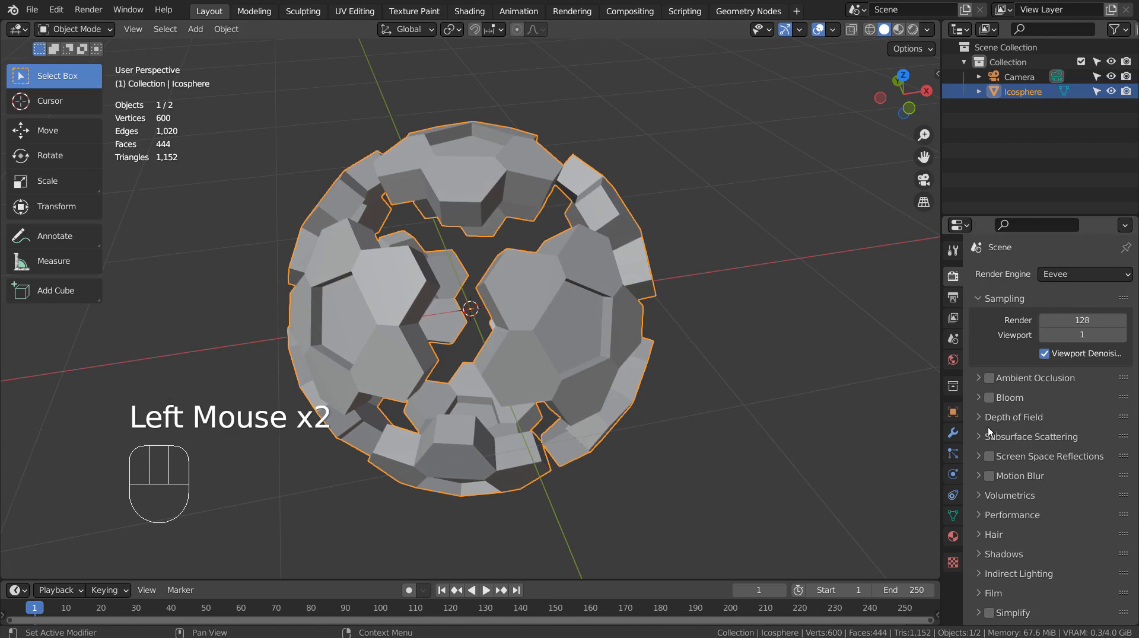
{"action": "left_click", "coordinate": [989, 397]}
{"action": "left_click", "coordinate": [898, 29]}
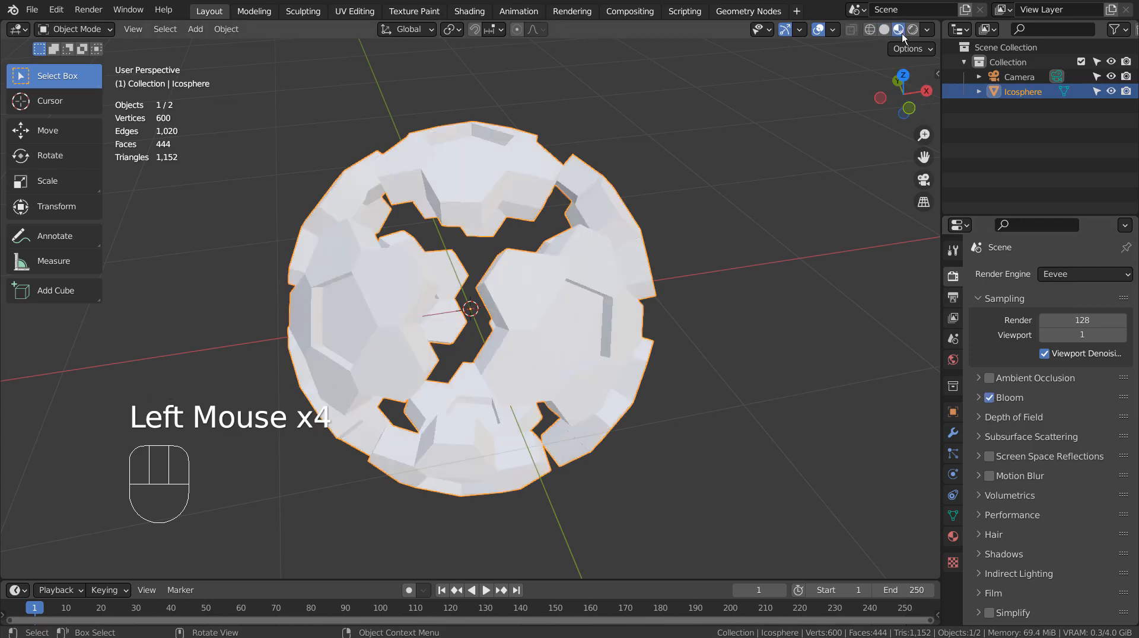
{"action": "left_click", "coordinate": [613, 283]}
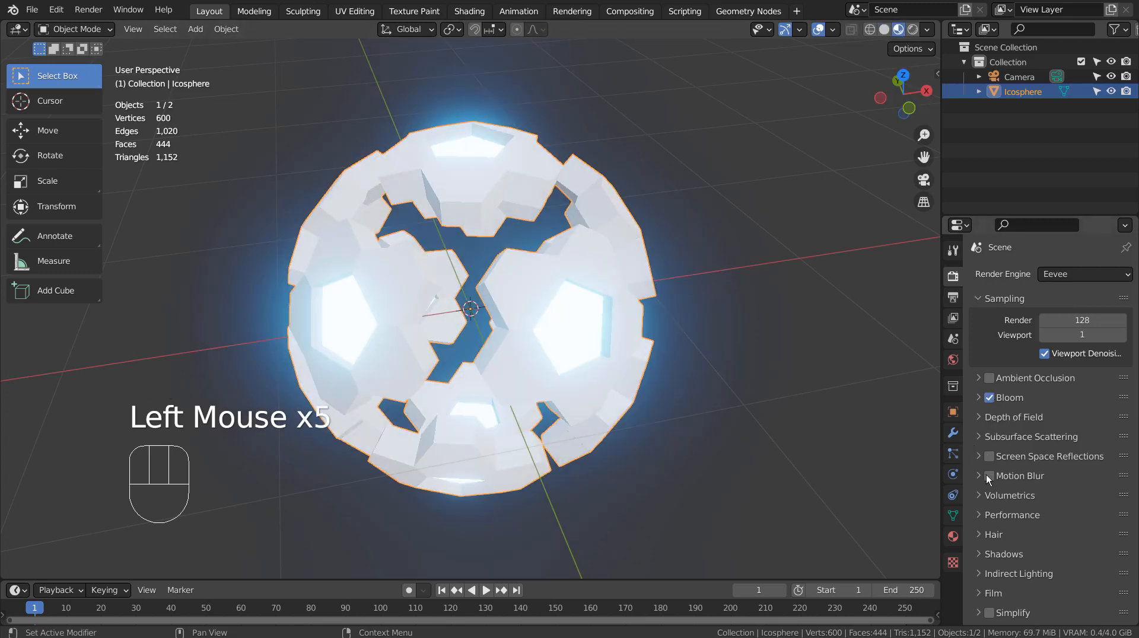
- Set the base colour of Material.001 to a dark blue, about hue 0.598, saturation 0.817 and value 0.073
{"action": "left_click", "coordinate": [953, 537]}
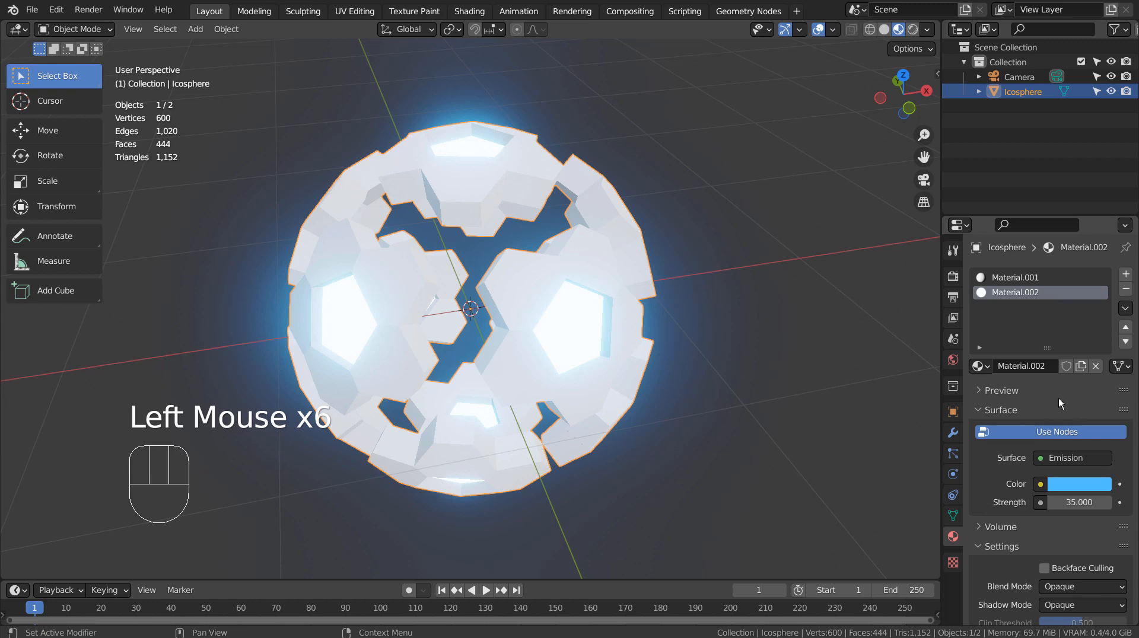
{"action": "left_click", "coordinate": [1040, 281]}
{"action": "left_click", "coordinate": [1062, 528]}
{"action": "left_click", "coordinate": [1064, 522]}
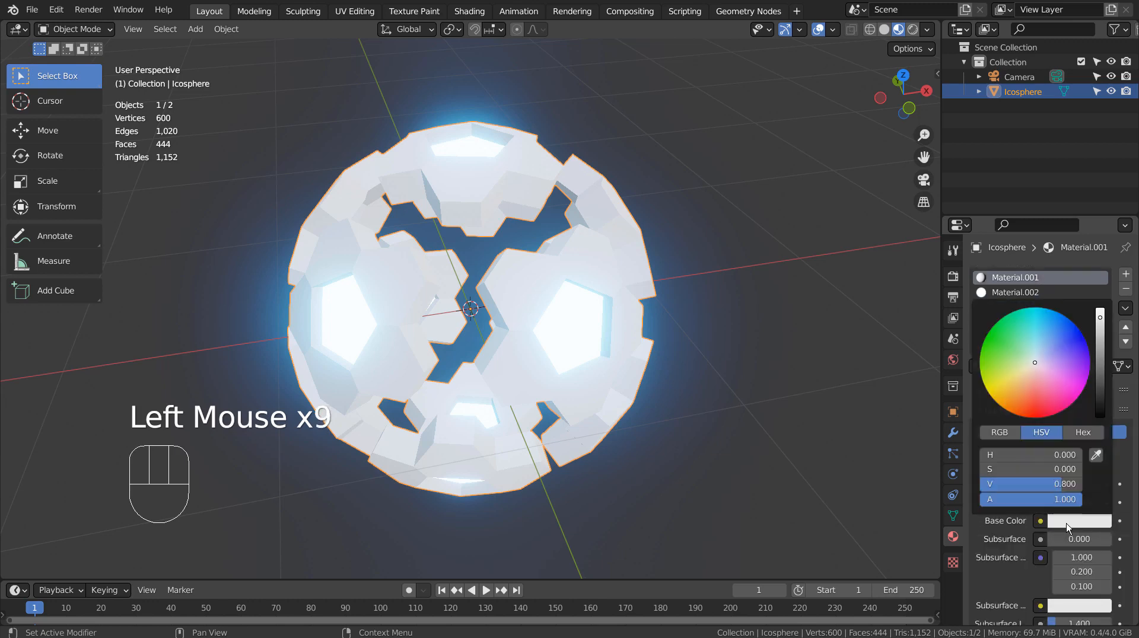
{"action": "left_click", "coordinate": [1051, 333]}
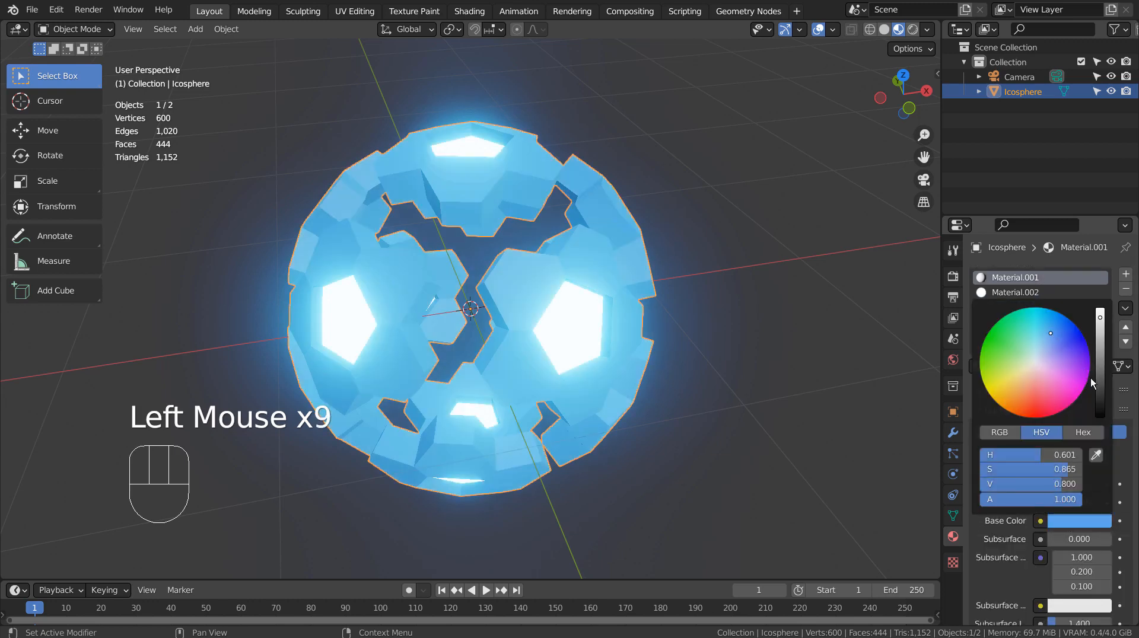
{"action": "left_click_drag", "start_coordinate": [1095, 381], "coordinate": [1099, 384]}
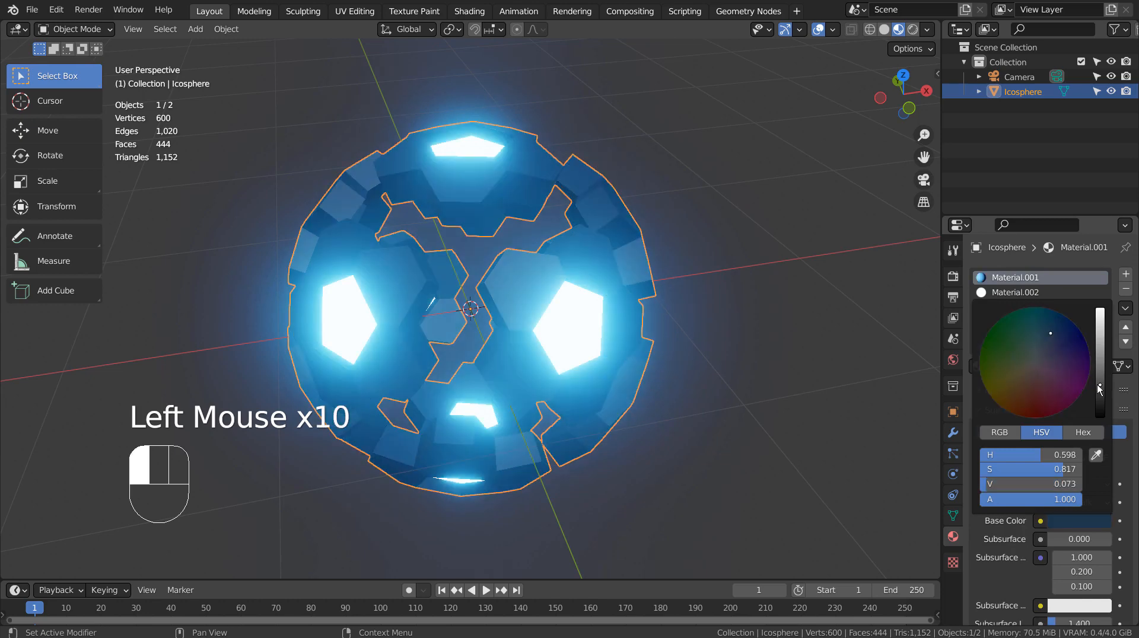
{"action": "left_click", "coordinate": [711, 267]}
- Reduce the emission strength of Material.002 to 15
{"action": "middle_click_drag", "start_coordinate": [723, 380], "coordinate": [590, 294]}
{"action": "left_click", "coordinate": [592, 289]}
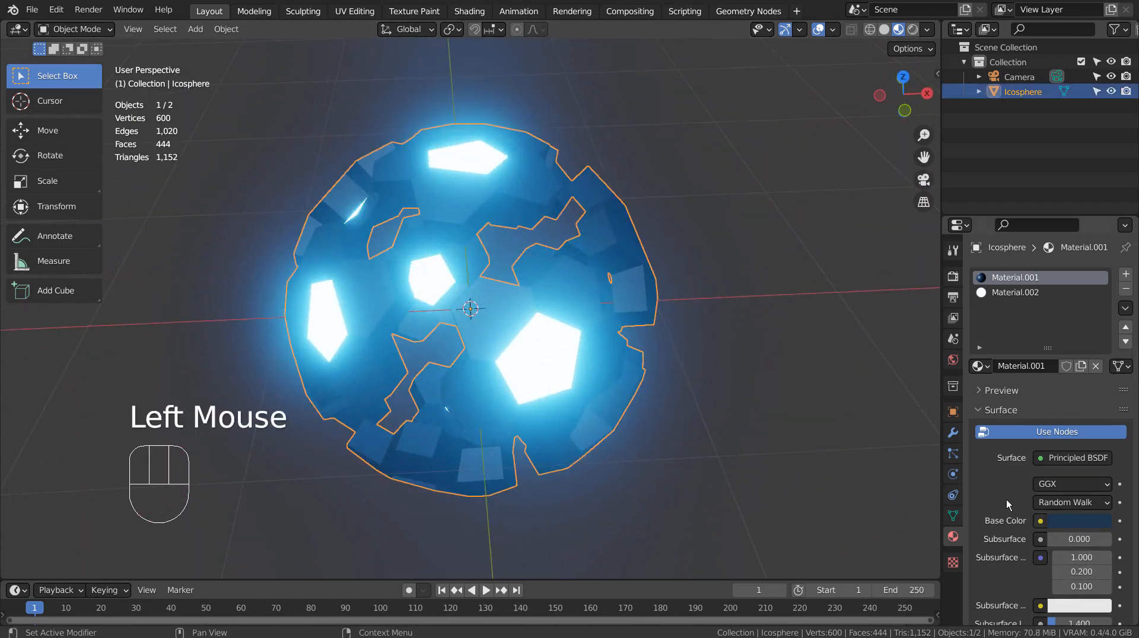
{"action": "left_click", "coordinate": [1016, 292]}
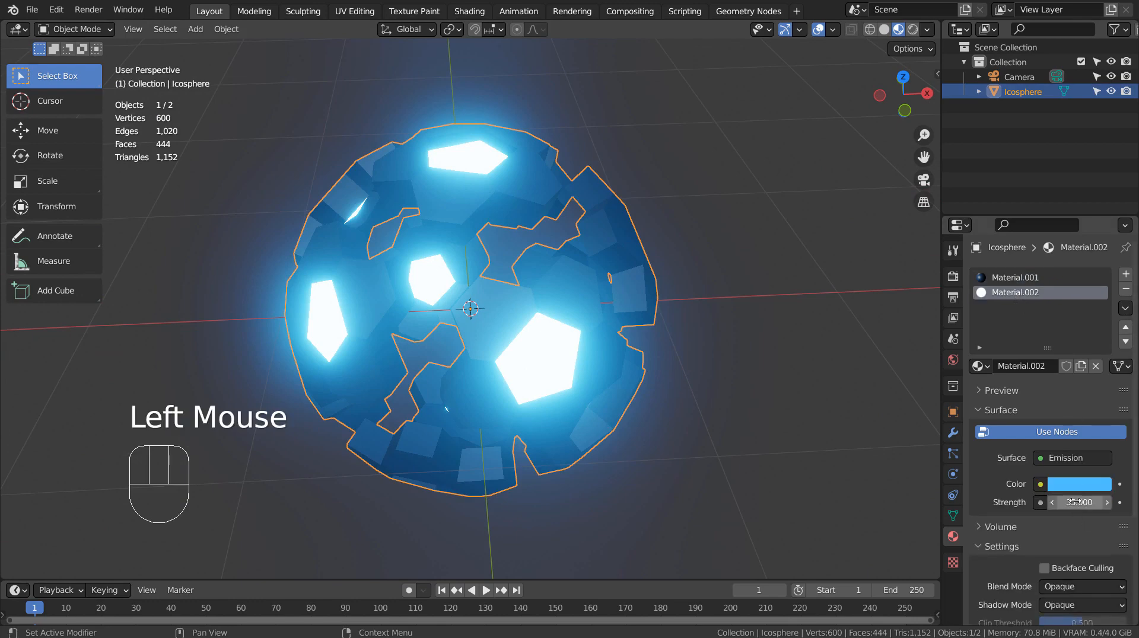
{"action": "left_click_drag", "start_coordinate": [1078, 501], "coordinate": [1056, 502]}
{"action": "middle_click_drag", "start_coordinate": [678, 333], "coordinate": [721, 345]}
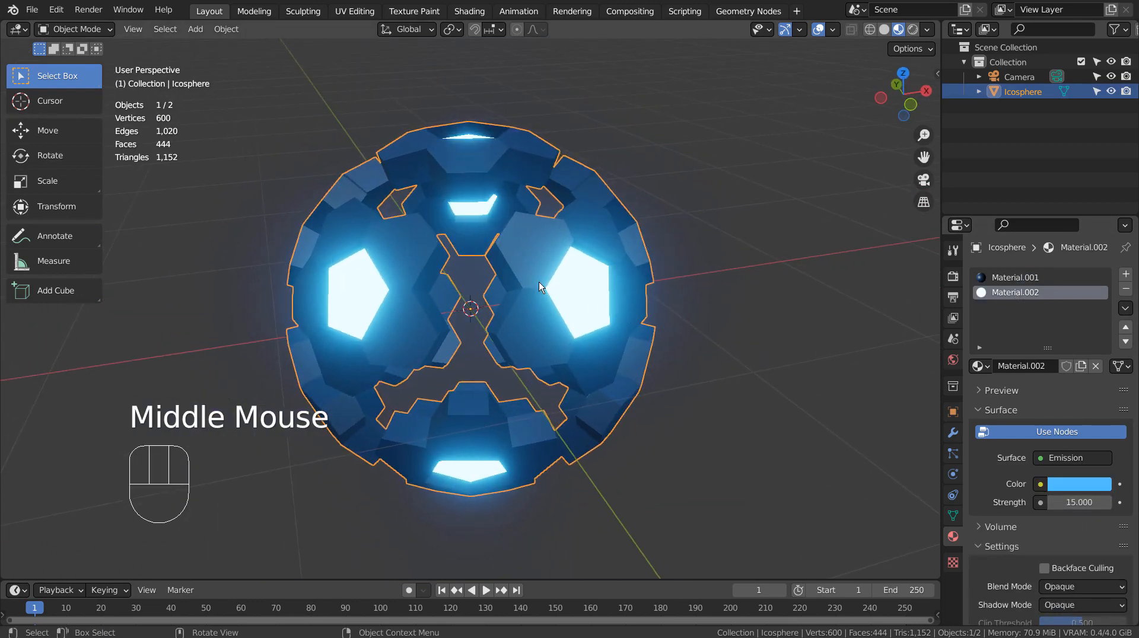
- Shift the emission colour of Material.002 toward cyan, about hue 0.554 and saturation 0.949
{"action": "left_click", "coordinate": [1075, 488]}
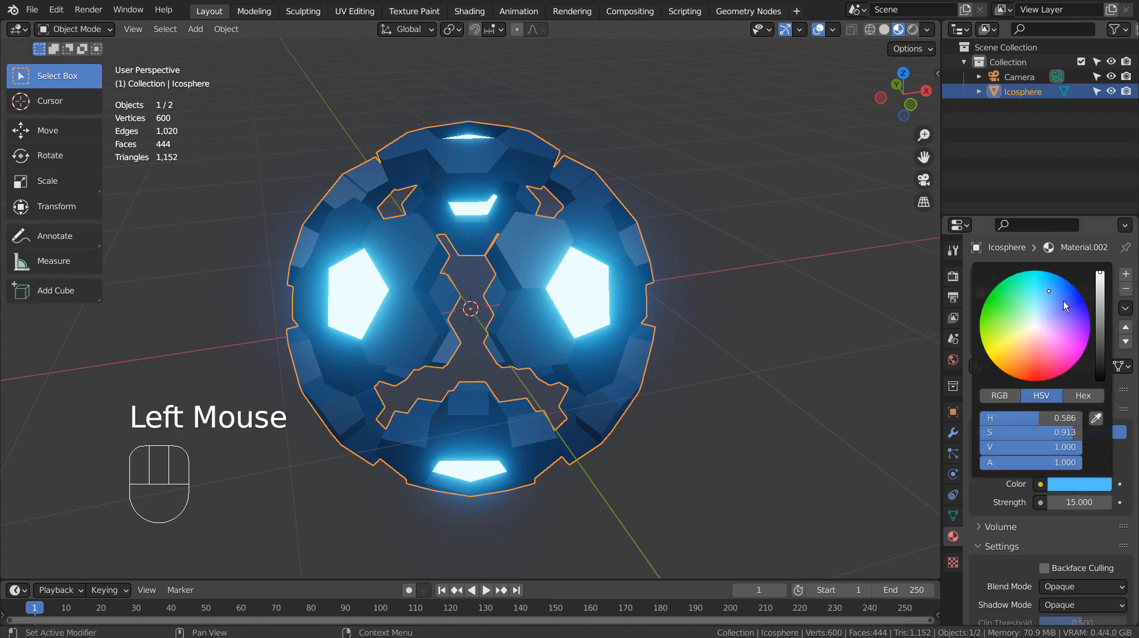
{"action": "left_click_drag", "start_coordinate": [1063, 305], "coordinate": [1042, 286]}
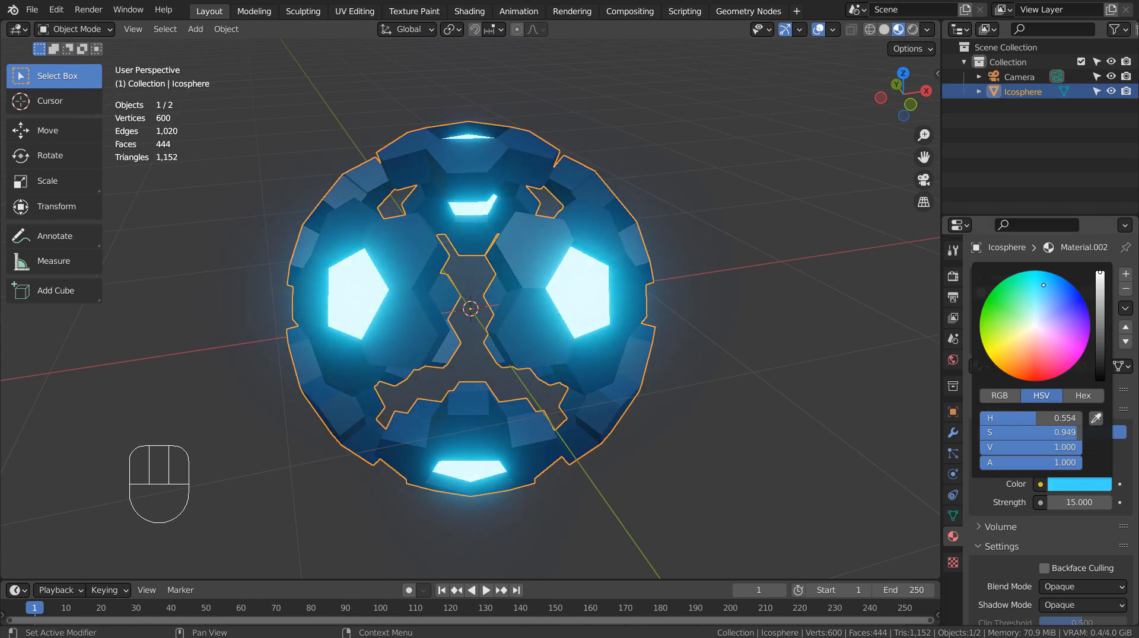
{"action": "left_click", "coordinate": [688, 274]}
{"action": "left_click", "coordinate": [600, 273]}
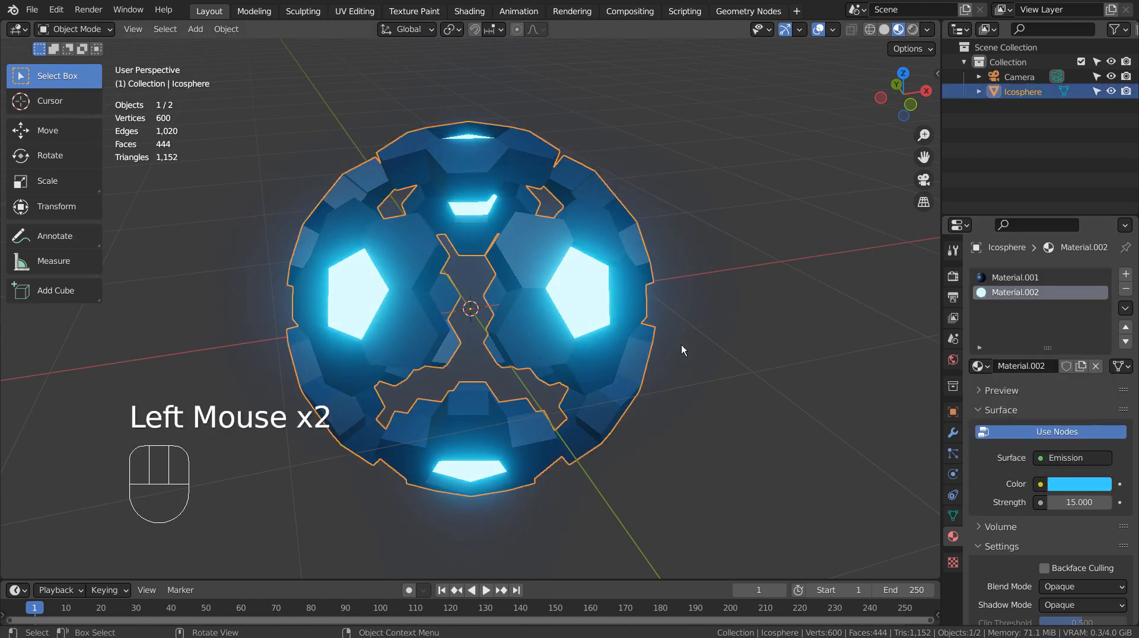
- Duplicate the sphere in place and scale the copy to about 0.46 so it sits inside the original
{"action": "key", "text": "shift+d"}
{"action": "key", "text": "s"}
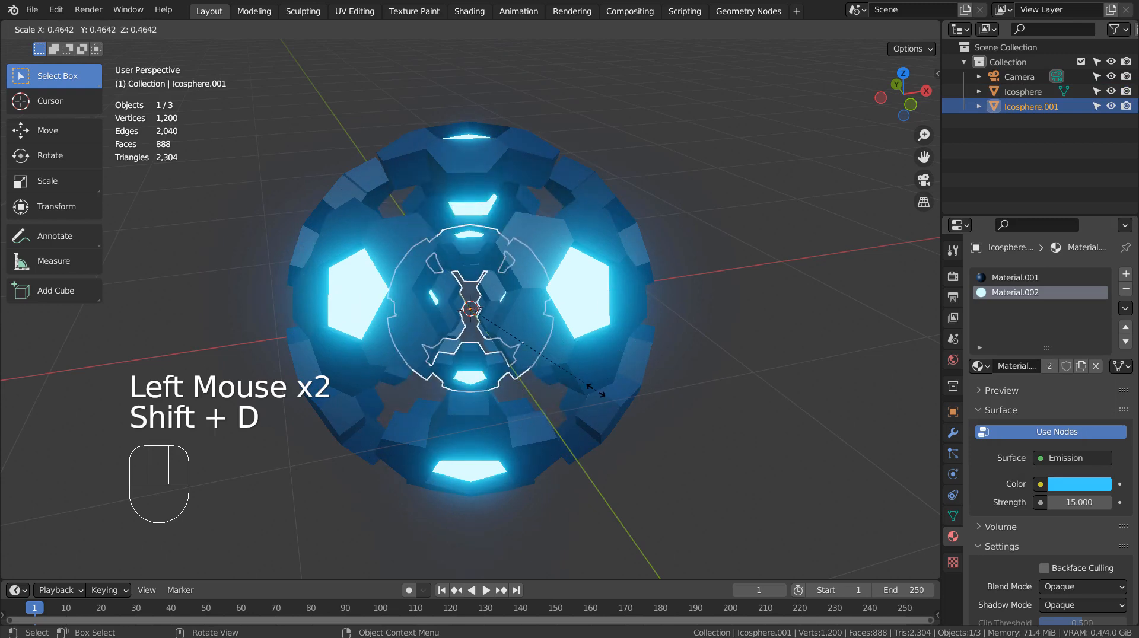
{"action": "left_click", "coordinate": [595, 389]}
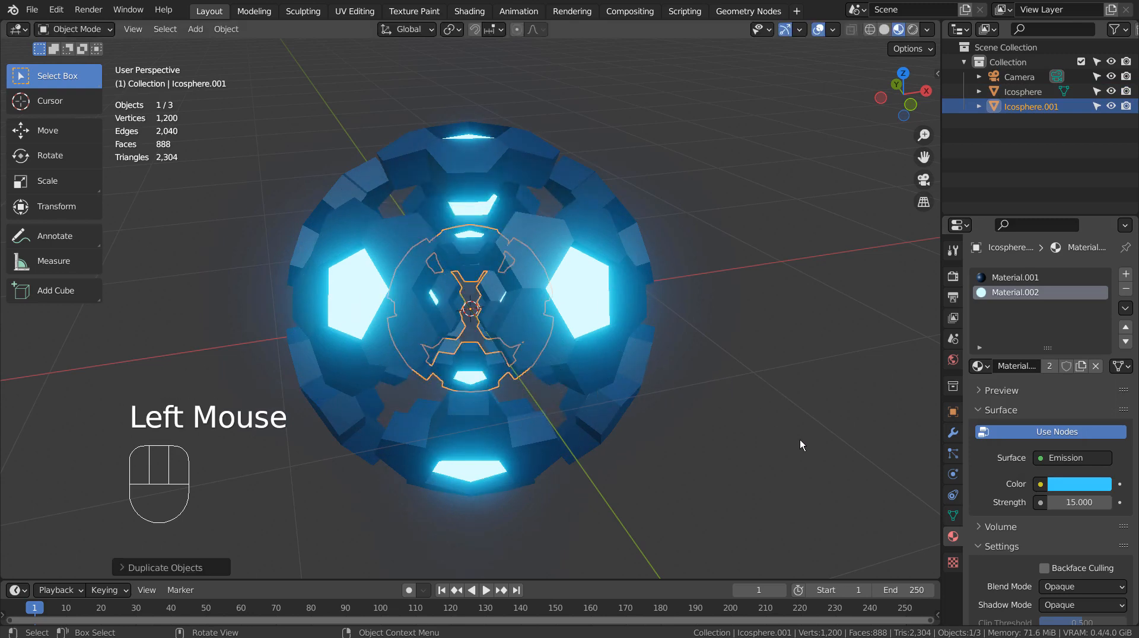
- Make the inner sphere's emission material single-user and colour it green, about hue 0.330 and saturation 0.934
{"action": "left_click", "coordinate": [1049, 367]}
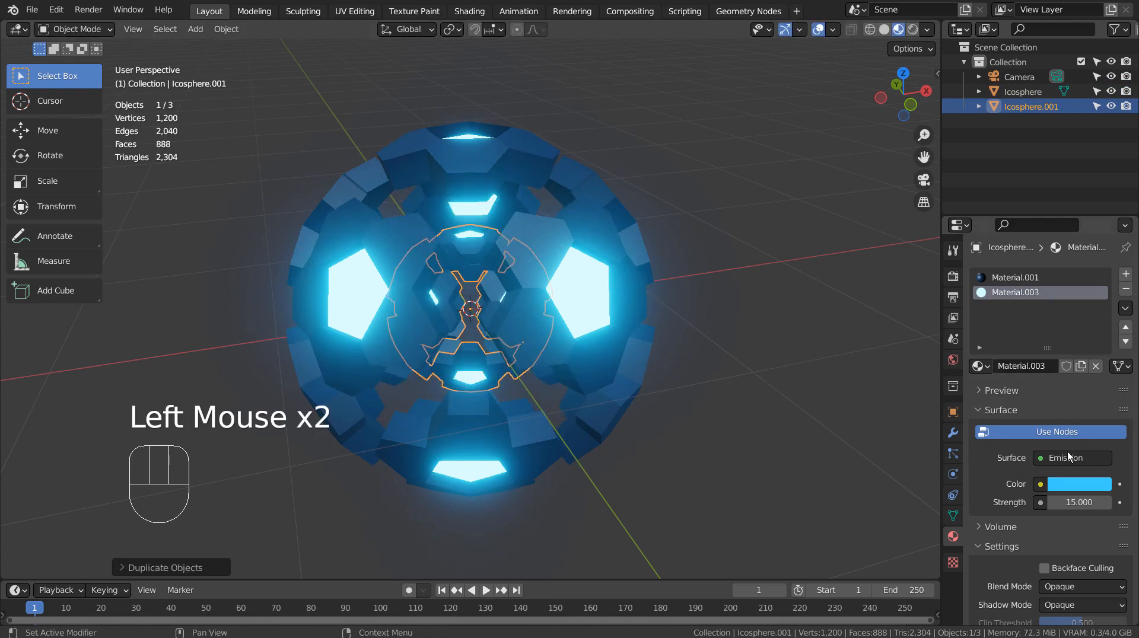
{"action": "left_click", "coordinate": [1071, 485]}
{"action": "left_click", "coordinate": [1000, 308]}
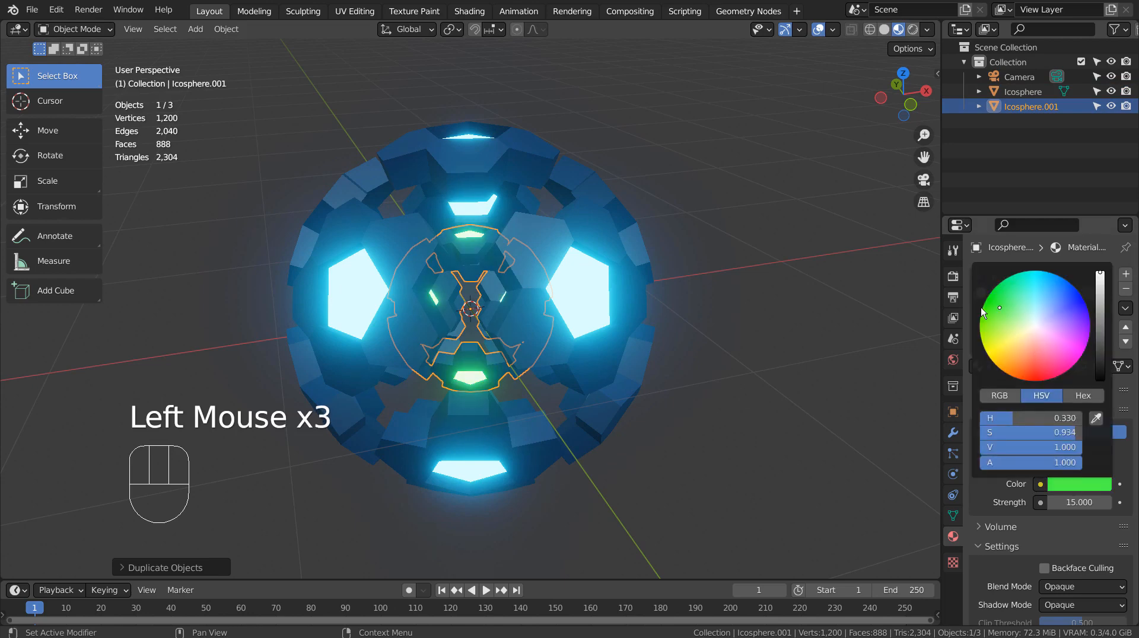
- Select the outer sphere, show its transform values and keyframe its 0° rotation at frame 1
{"action": "middle_click_drag", "start_coordinate": [680, 399], "coordinate": [682, 366]}
{"action": "left_click", "coordinate": [583, 296]}
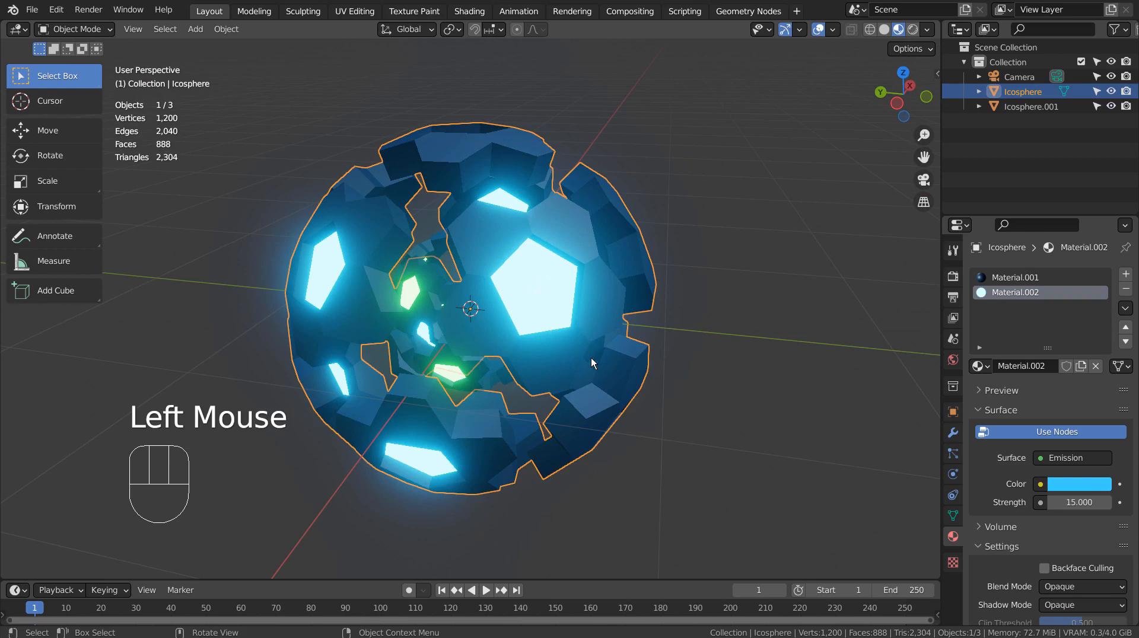
{"action": "key", "text": "n"}
{"action": "key", "text": "n"}
{"action": "key", "text": "n"}
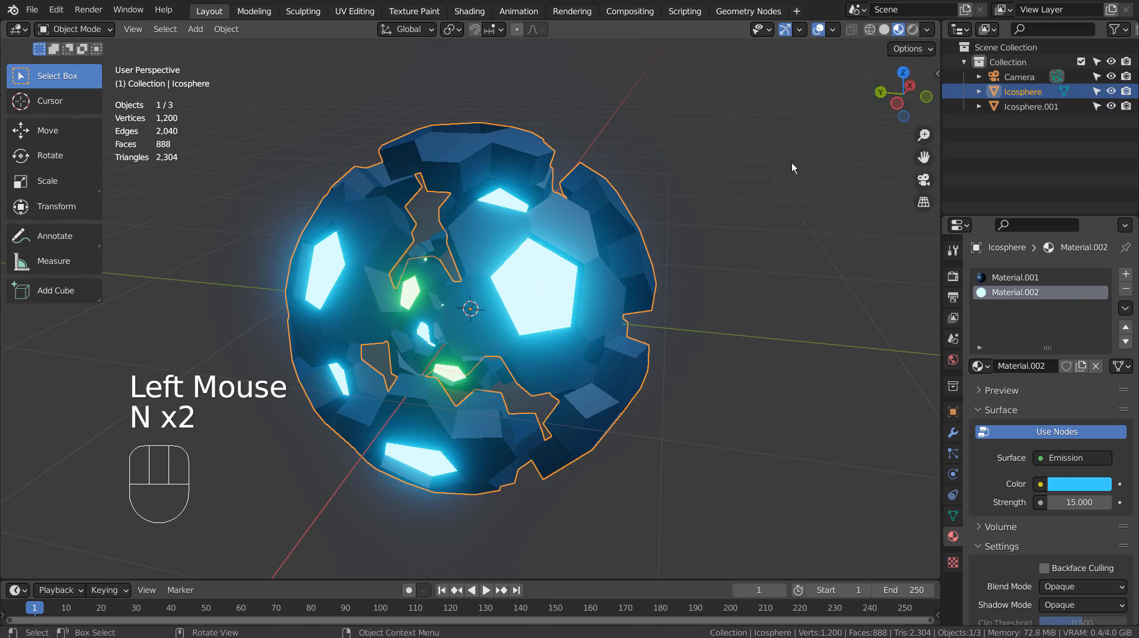
{"action": "left_click", "coordinate": [932, 75]}
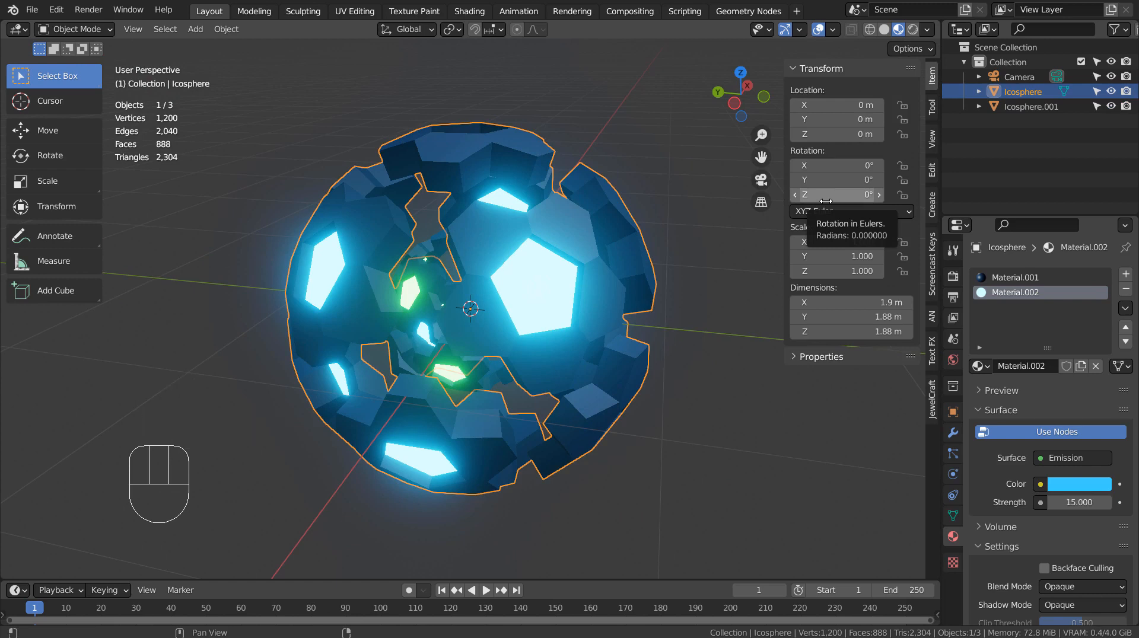
{"action": "key", "text": "i"}
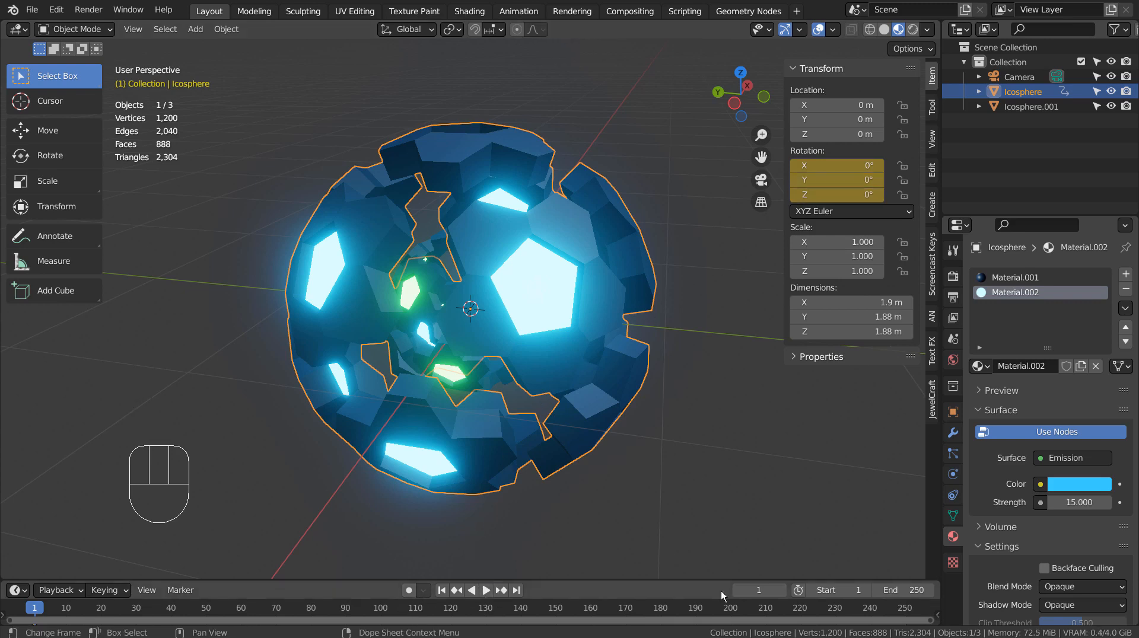
- Set the animation's end frame to 100
{"action": "left_click", "coordinate": [899, 590]}
{"action": "key", "text": "BackSpace"}
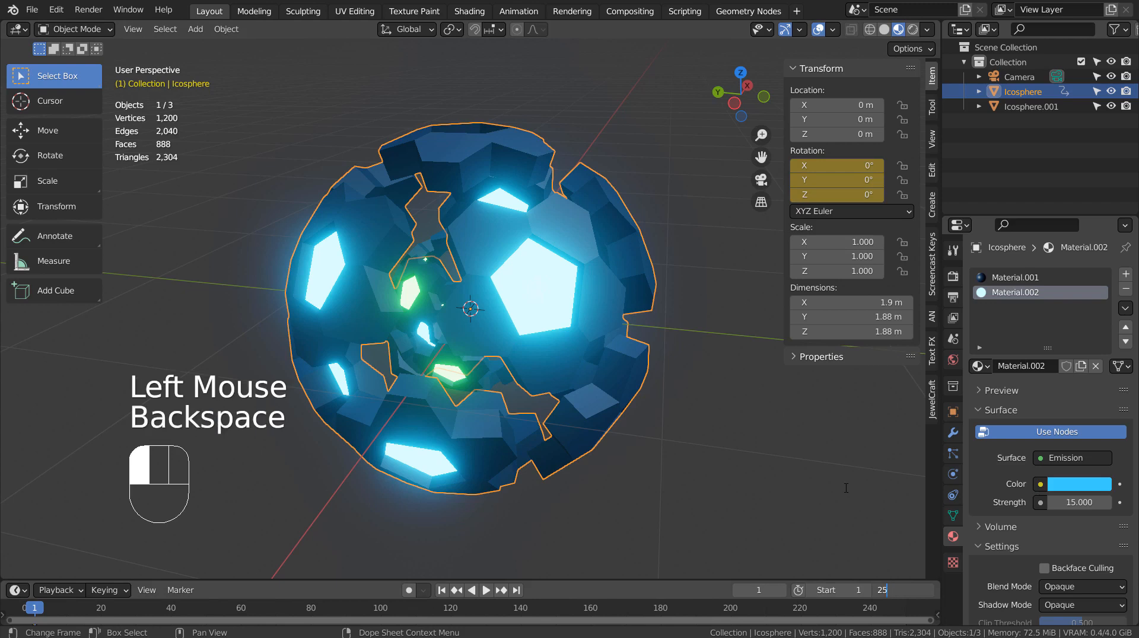
{"action": "type", "text": "00"}
{"action": "key", "text": "Return"}
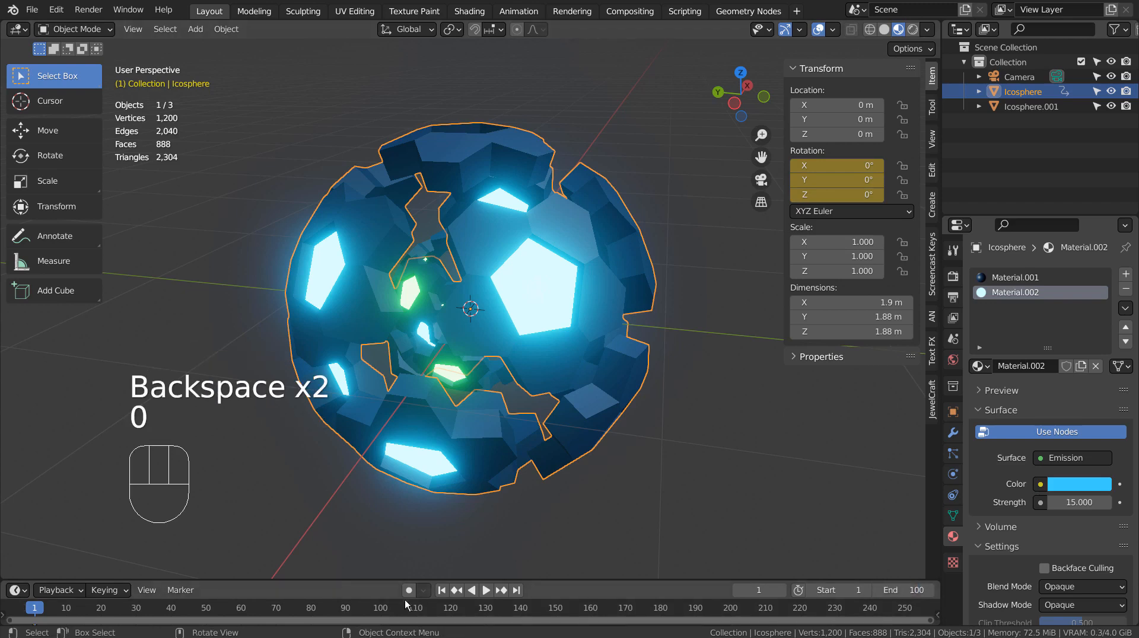
- At frame 100, set the outer sphere's Z rotation to 359° and keyframe its rotation
{"action": "left_click", "coordinate": [377, 616]}
{"action": "left_click", "coordinate": [379, 615]}
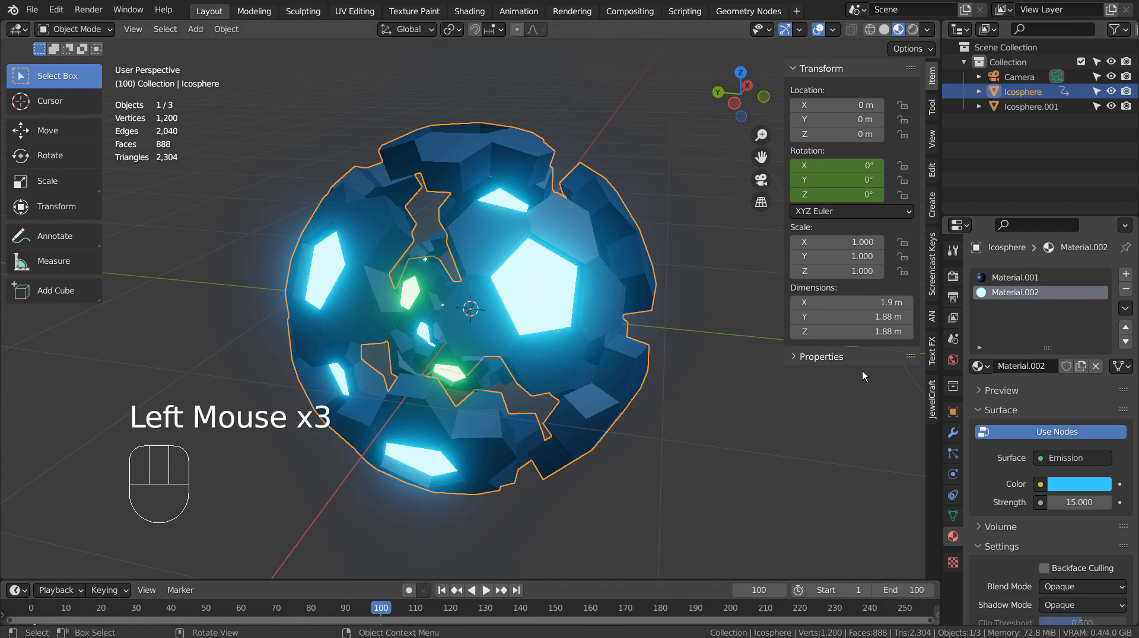
{"action": "left_click", "coordinate": [831, 195]}
{"action": "type", "text": "35"}
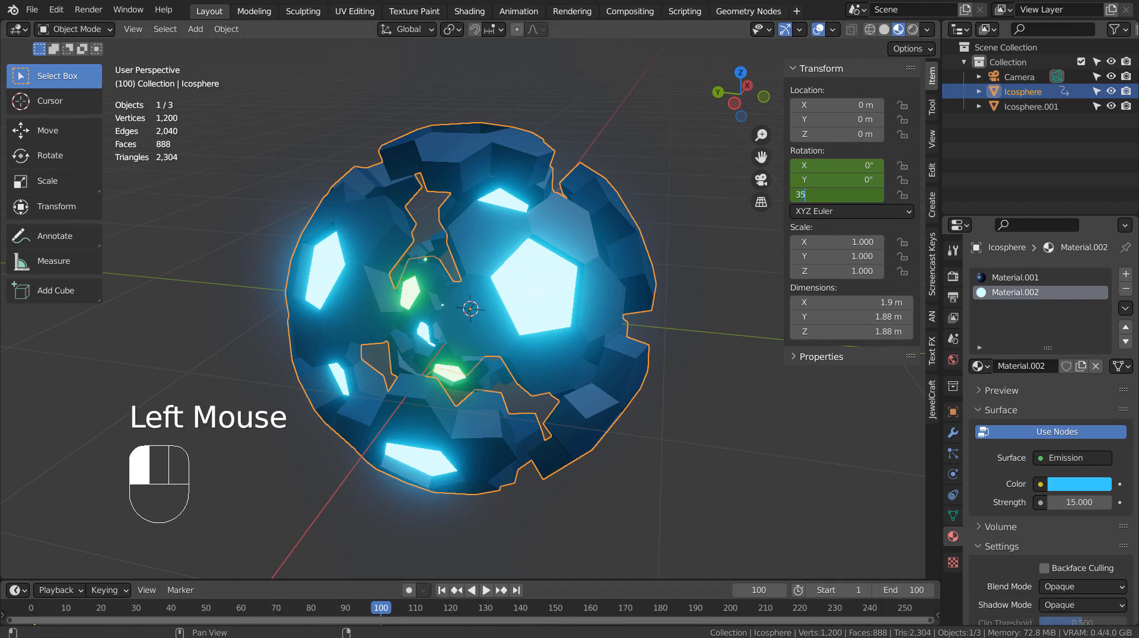
{"action": "type", "text": "9"}
{"action": "key", "text": "Return"}
{"action": "key", "text": "i"}
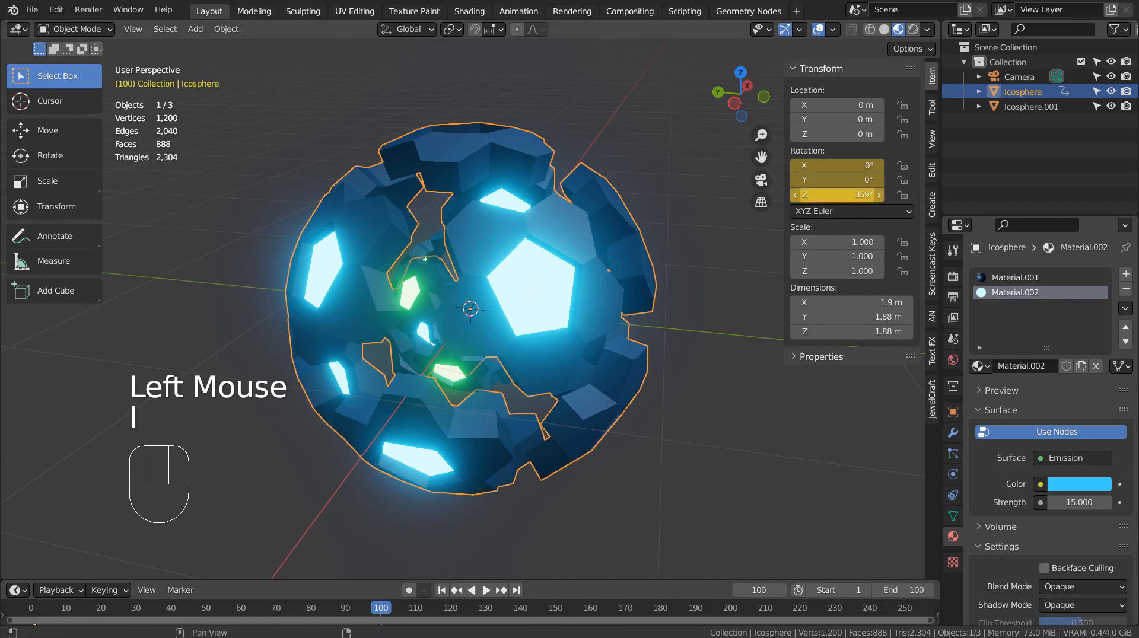
- In the Animation workspace, apply linear extrapolation to the outer sphere's rotation keyframe channels
{"action": "left_click", "coordinate": [670, 157]}
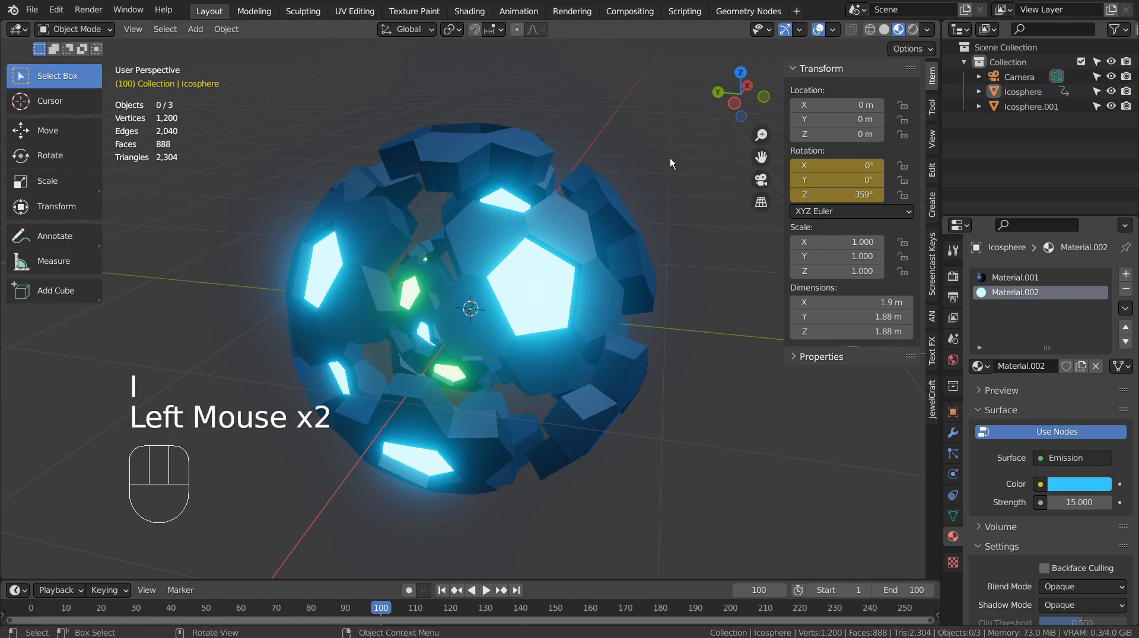
{"action": "left_click", "coordinate": [522, 115]}
{"action": "left_click", "coordinate": [518, 11]}
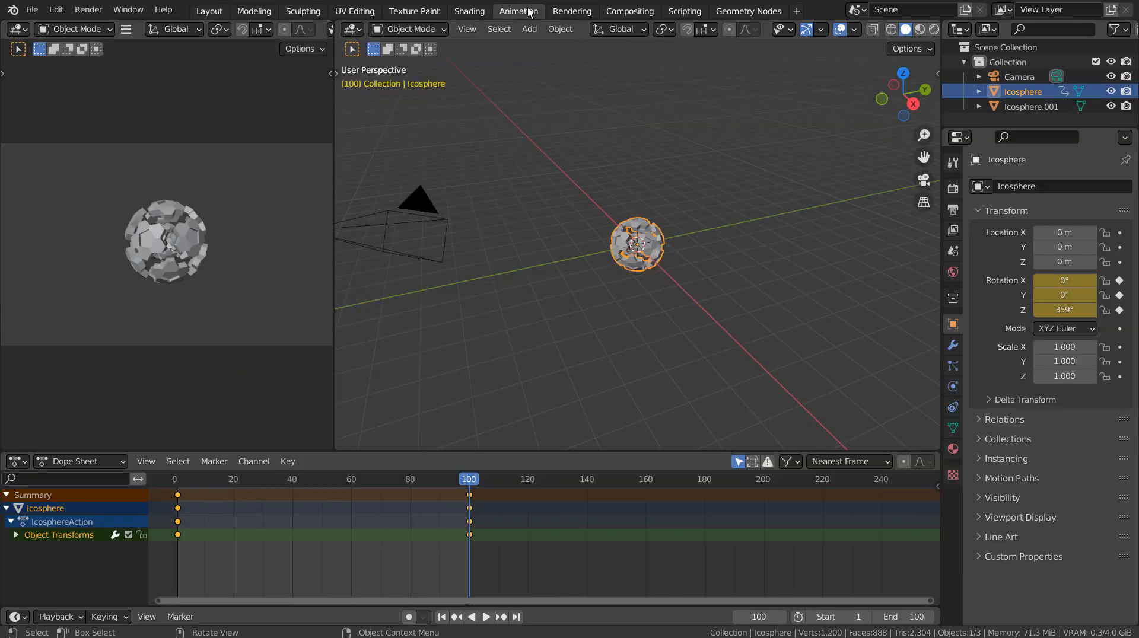
{"action": "left_click", "coordinate": [269, 460]}
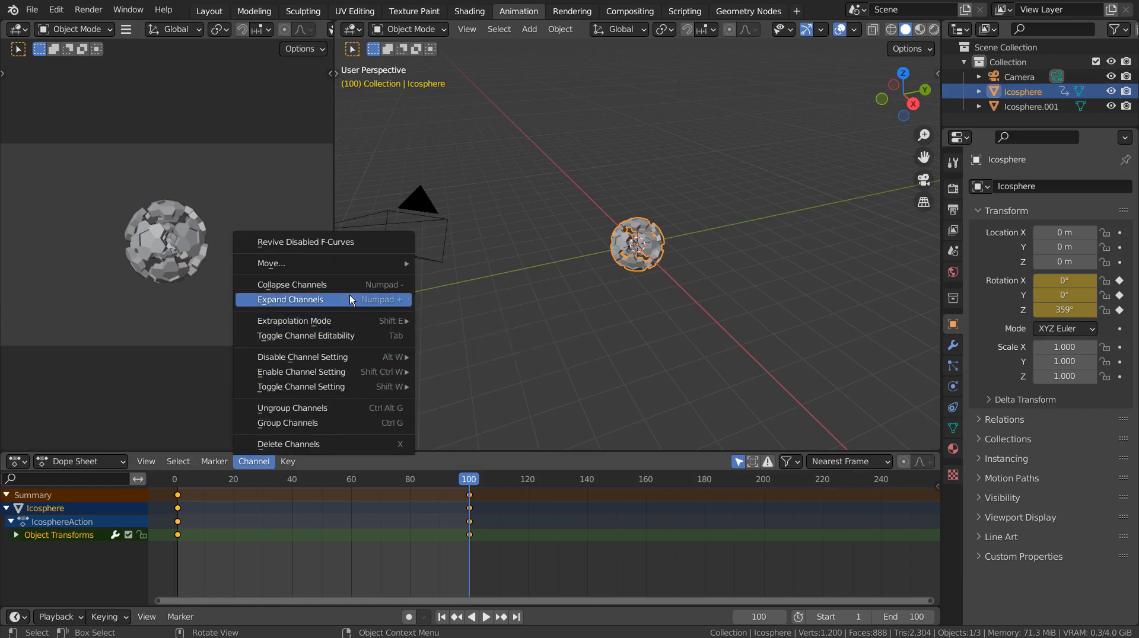
{"action": "mouse_move", "coordinate": [391, 315]}
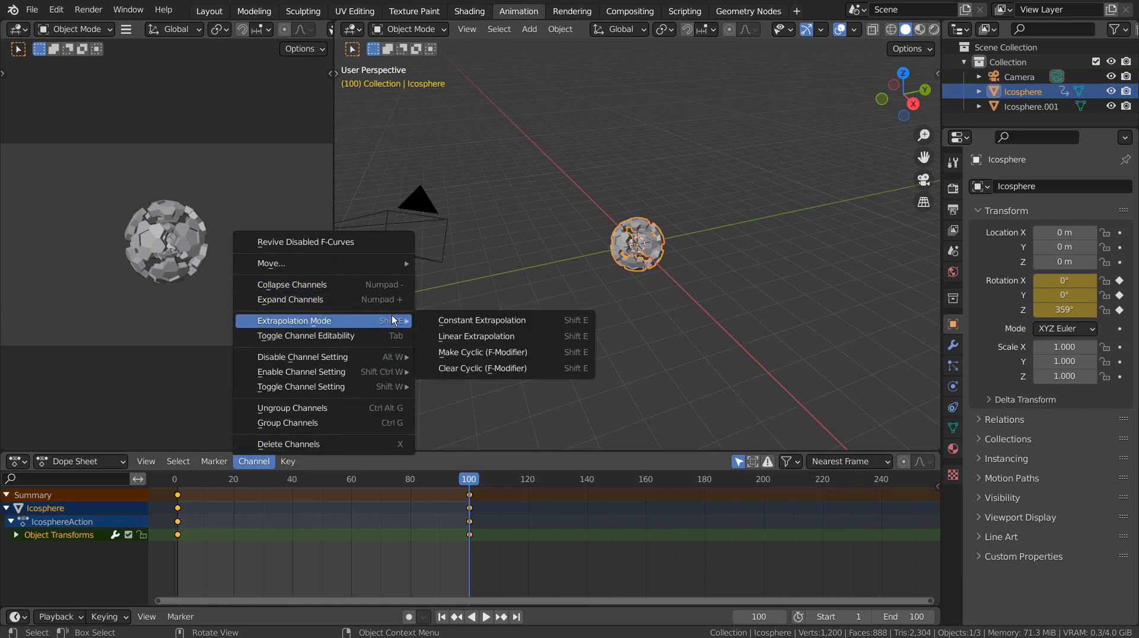
{"action": "left_click", "coordinate": [515, 336]}
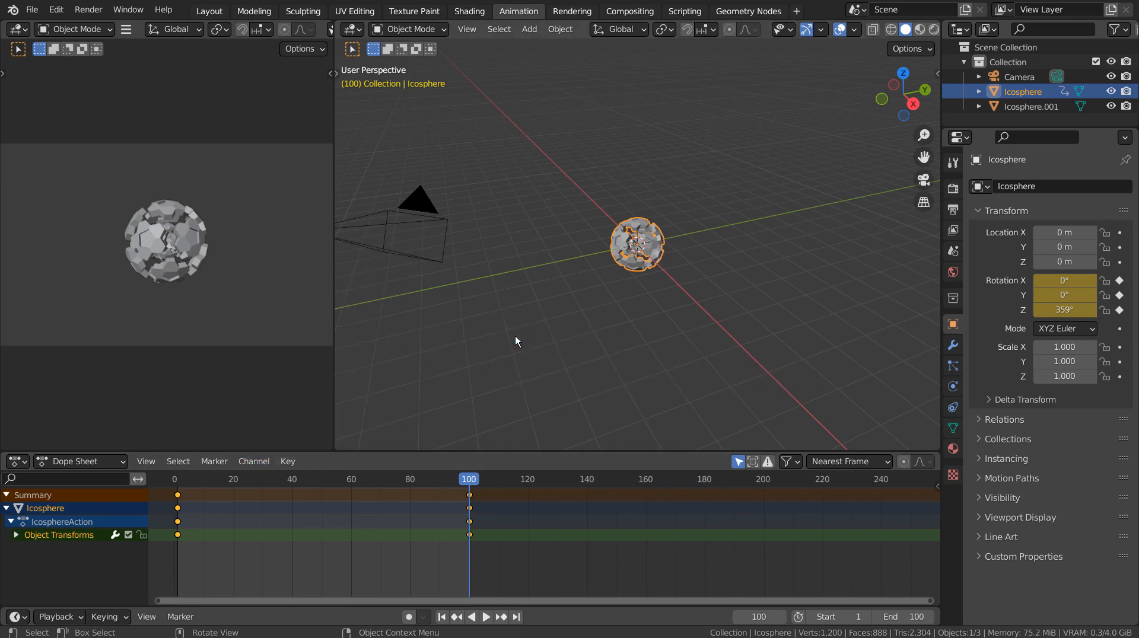
- Return to the Layout workspace, deselect the outer sphere and play the rotation animation from frame 1
{"action": "left_click", "coordinate": [213, 13]}
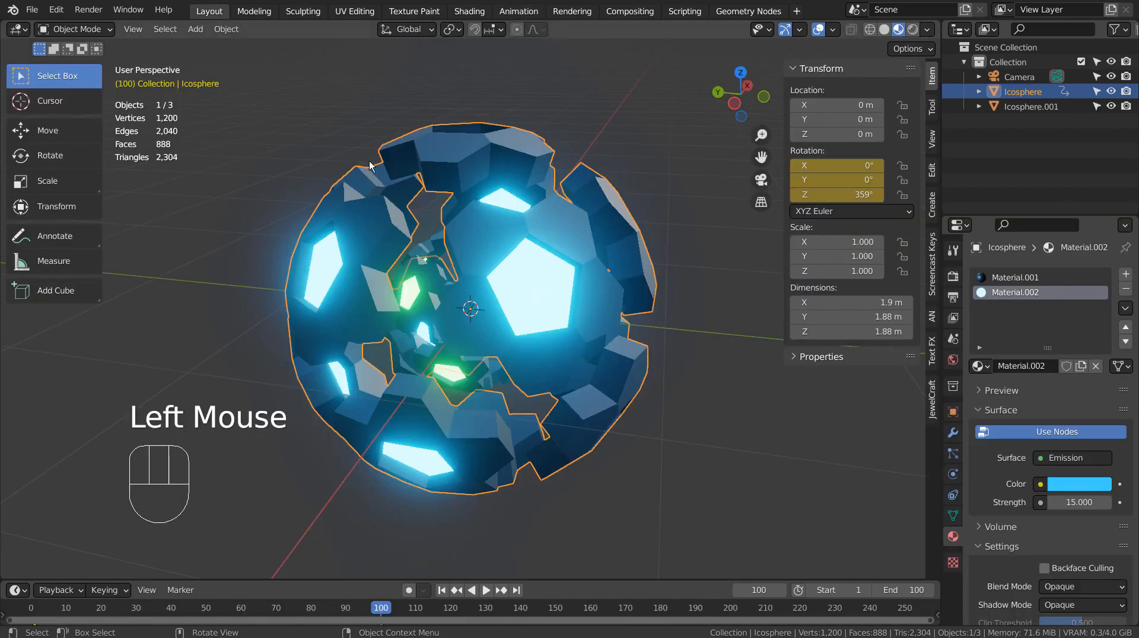
{"action": "left_click", "coordinate": [429, 532]}
{"action": "left_click", "coordinate": [441, 590]}
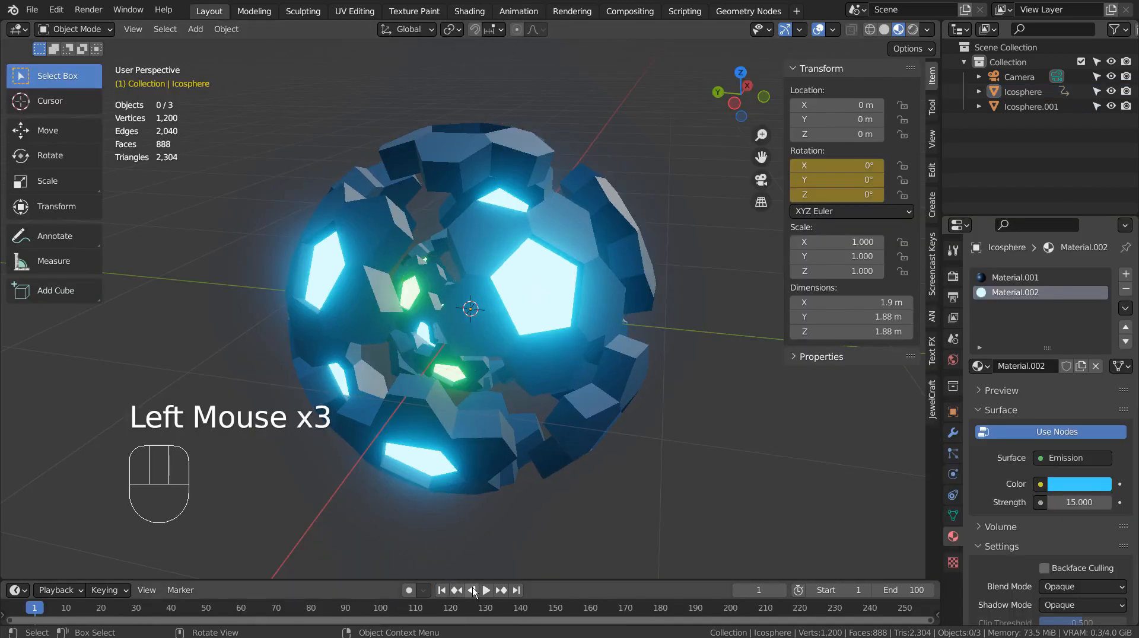
{"action": "left_click", "coordinate": [493, 587]}
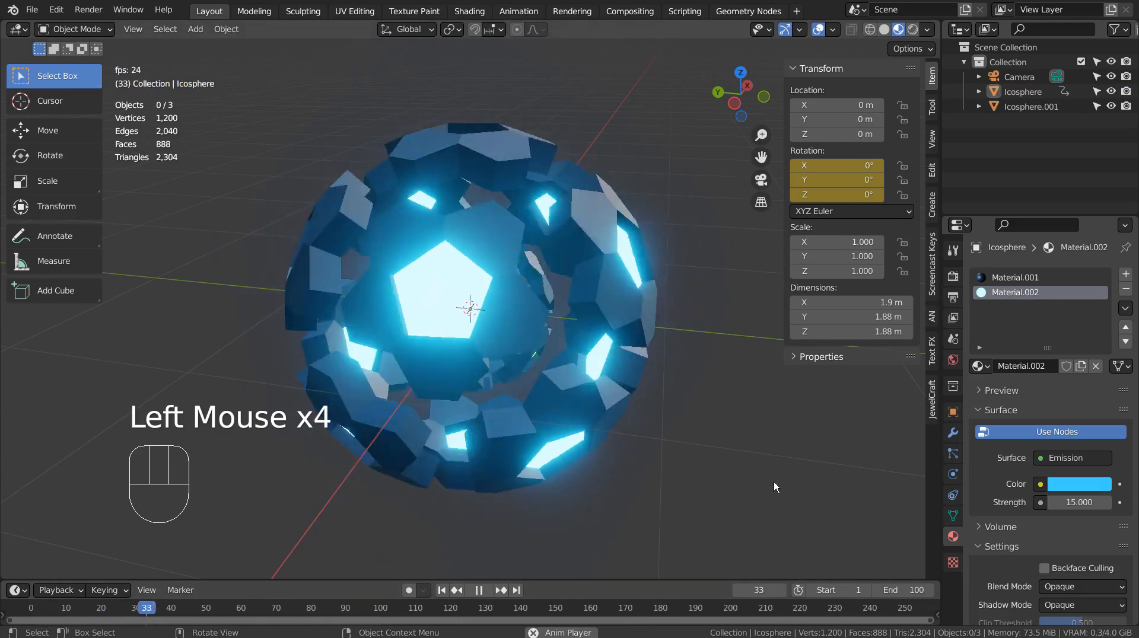
{"action": "middle_click_drag", "start_coordinate": [773, 482], "coordinate": [810, 427]}
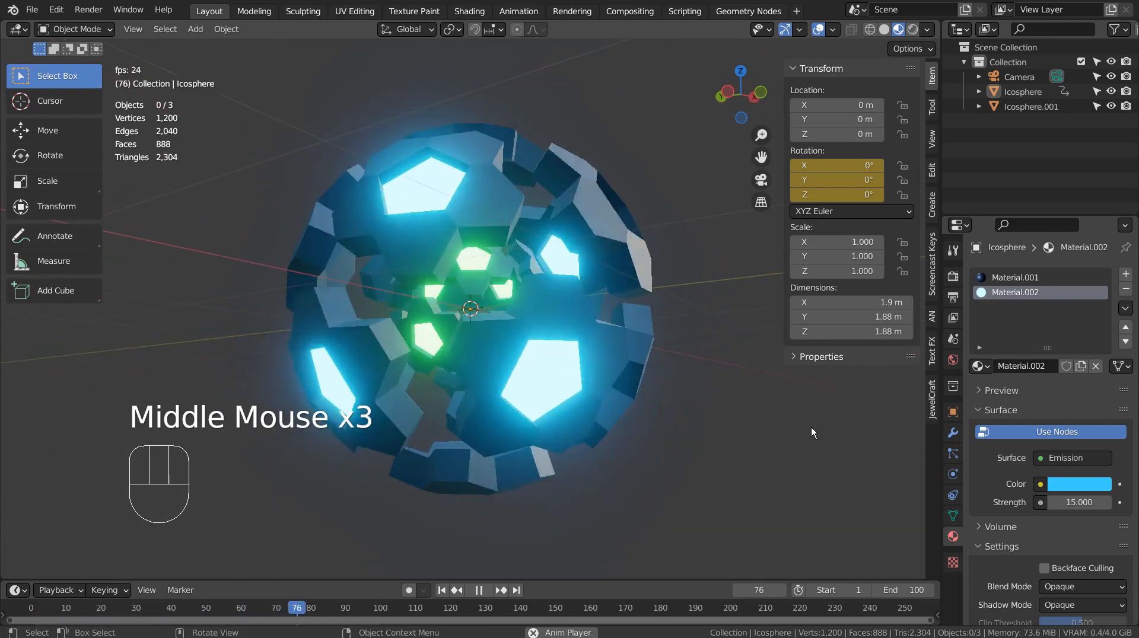
- Hide the transform values, maximize the 3D viewport and turn off its overlays for a clean view of the animation
{"action": "key", "text": "n"}
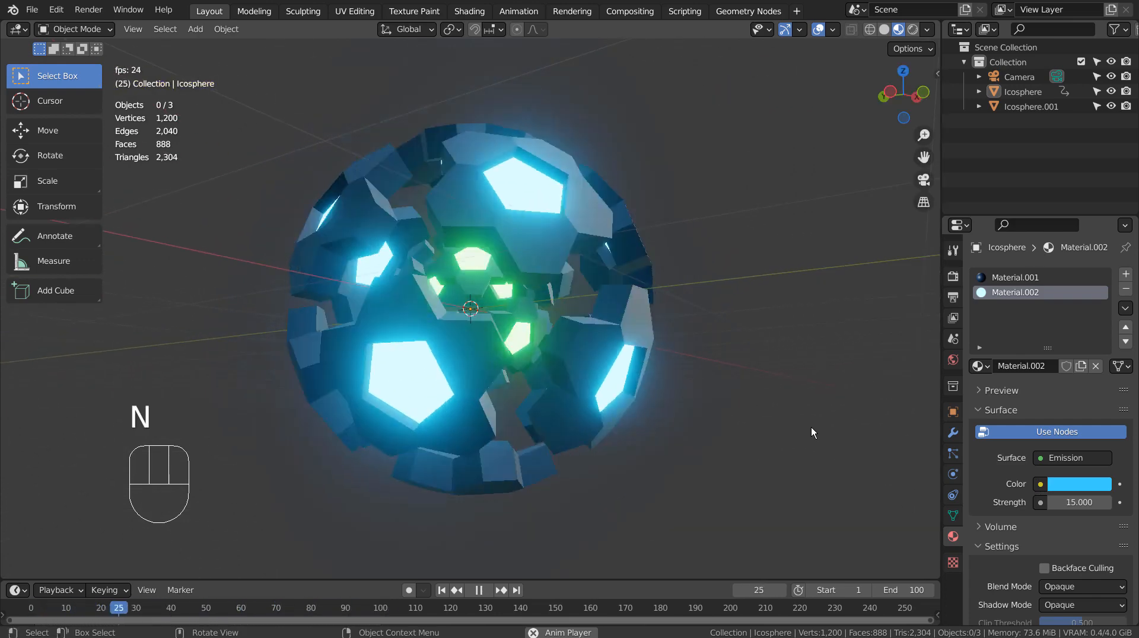
{"action": "key", "text": "ctrl+space"}
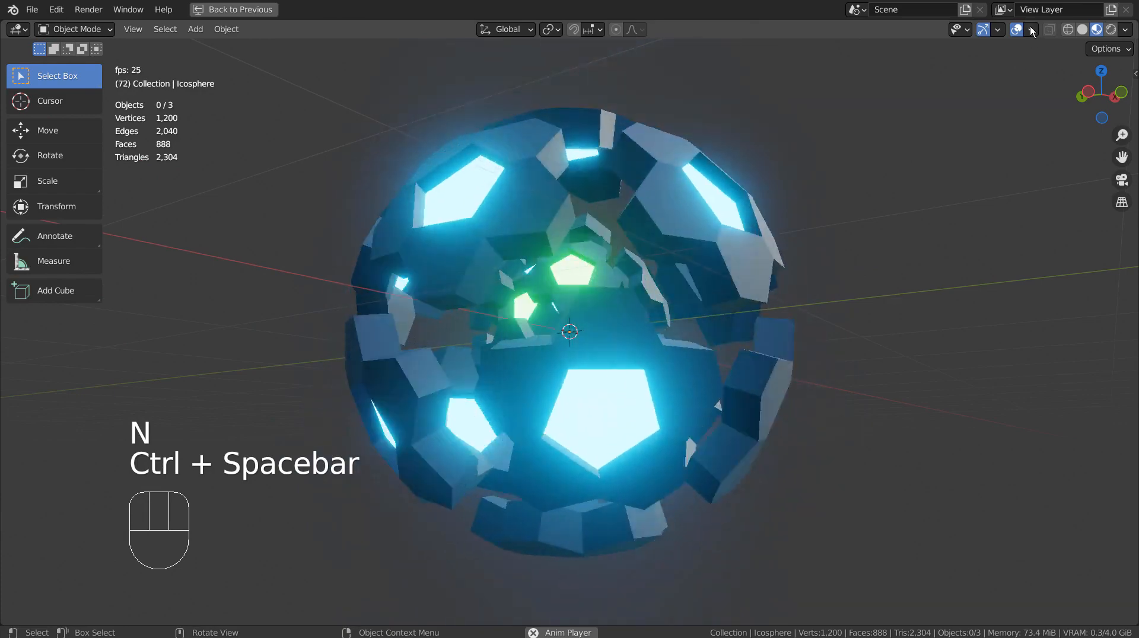
{"action": "left_click", "coordinate": [1018, 30]}
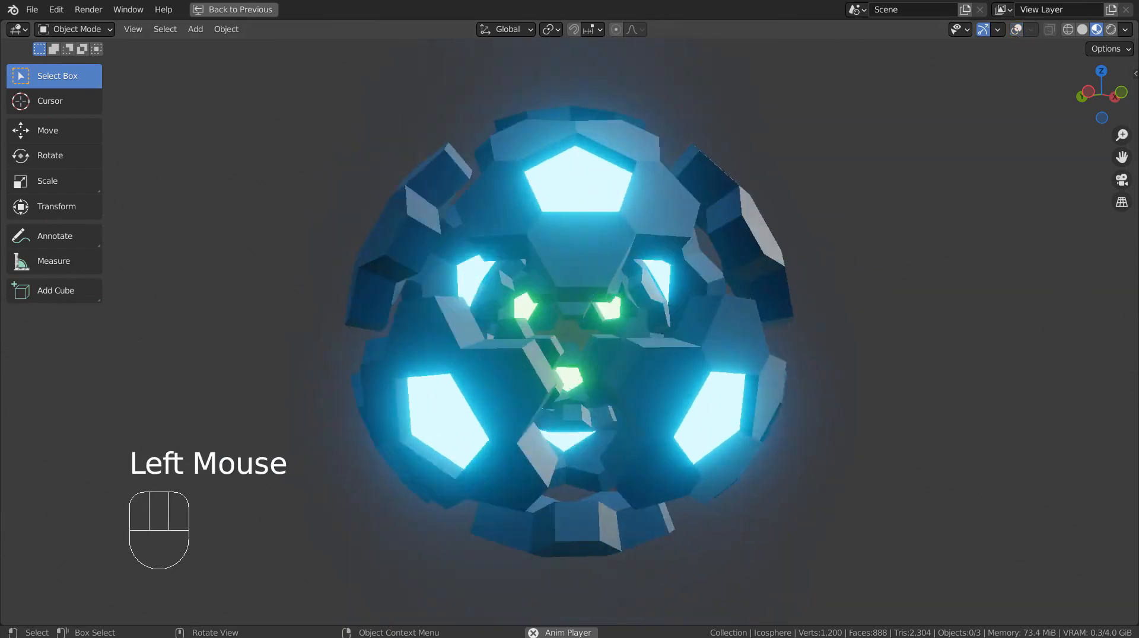